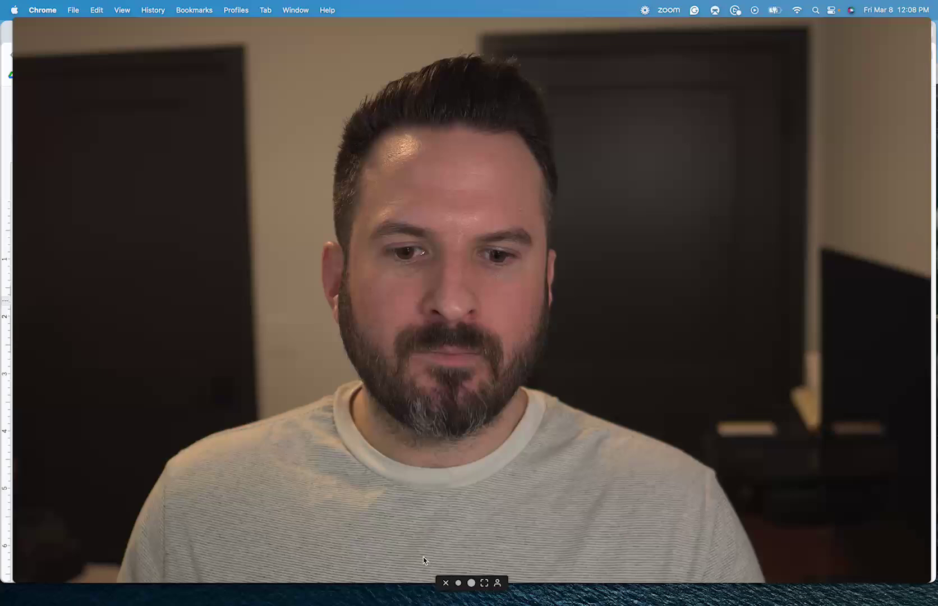
# - Scroll the SEO content brief to the top and switch to the Robinize reports page
pyautogui.click(449, 582)
pyautogui.scroll(10, 472, 367)
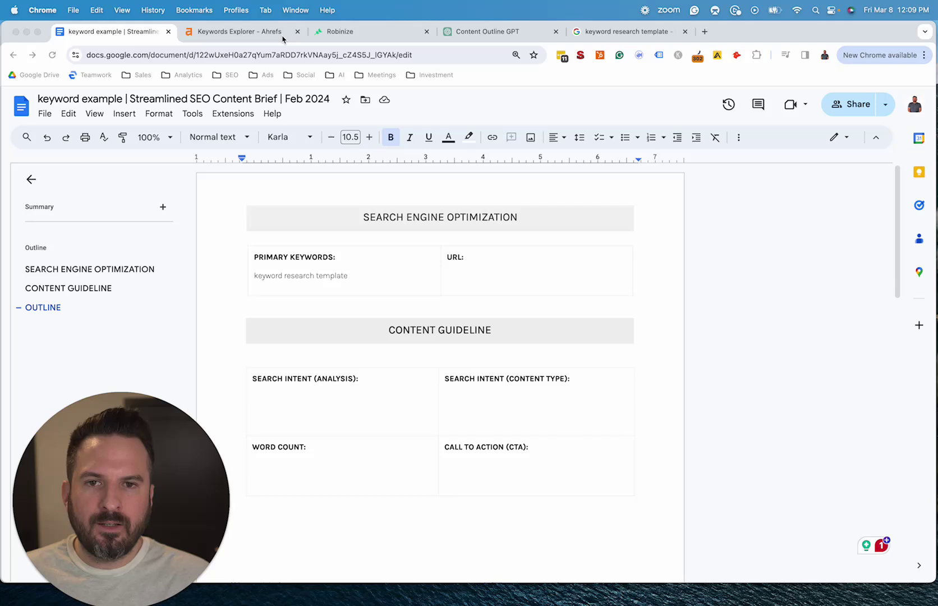
pyautogui.click(342, 34)
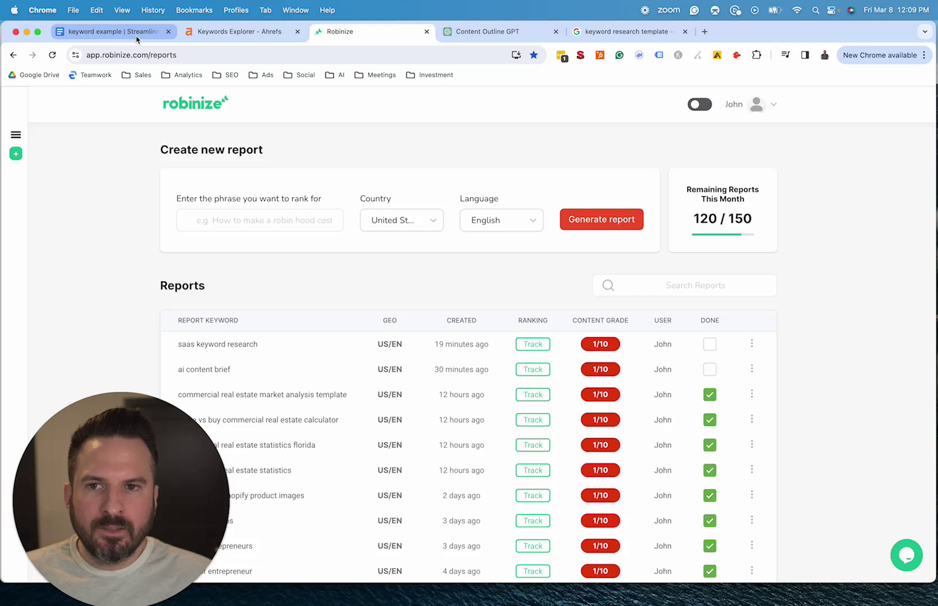
# - Return to the keyword example brief and scroll down to its empty Outline Sections field
pyautogui.click(103, 32)
pyautogui.scroll(-1, 363, 300)
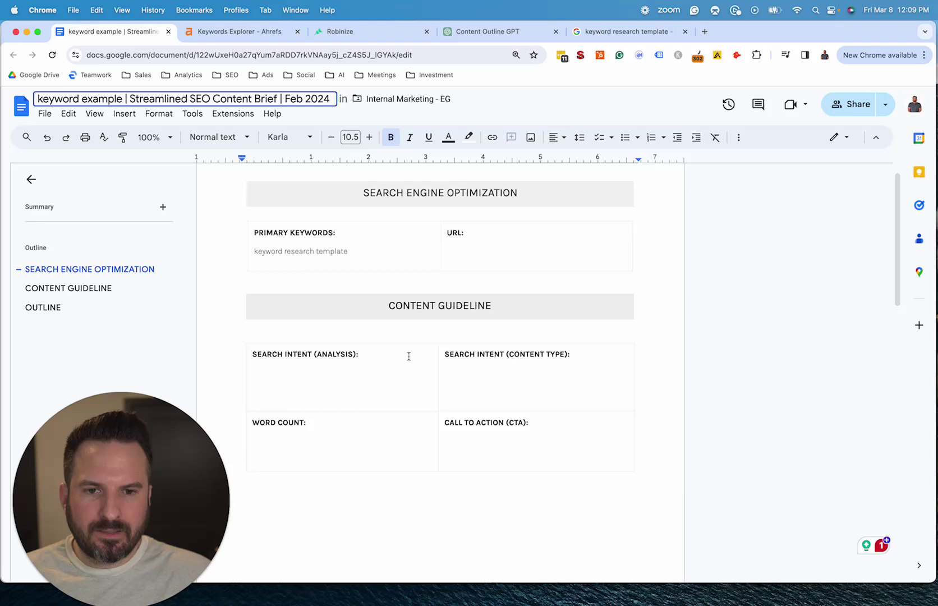
pyautogui.scroll(-3, 418, 362)
pyautogui.scroll(4, 419, 362)
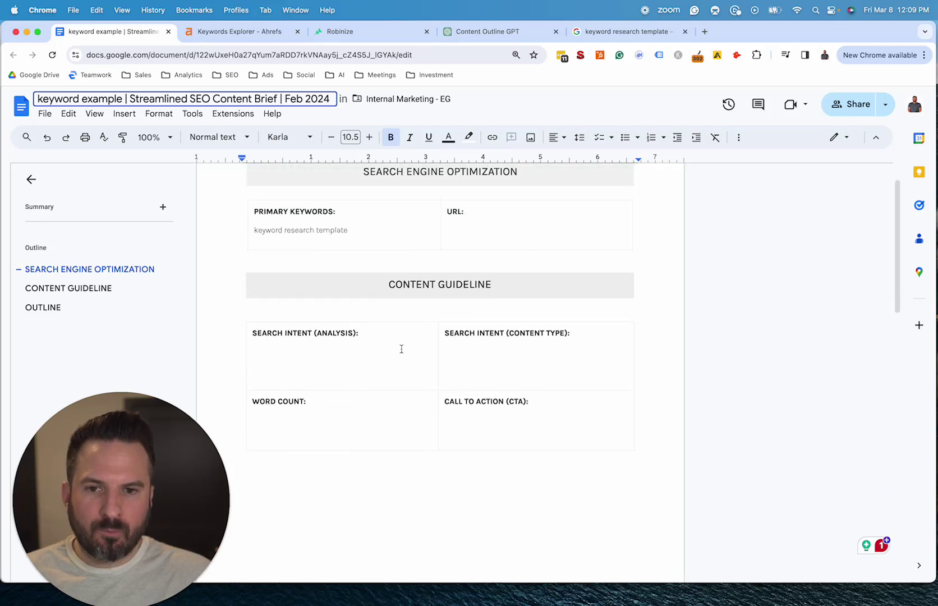
pyautogui.scroll(-20, 347, 298)
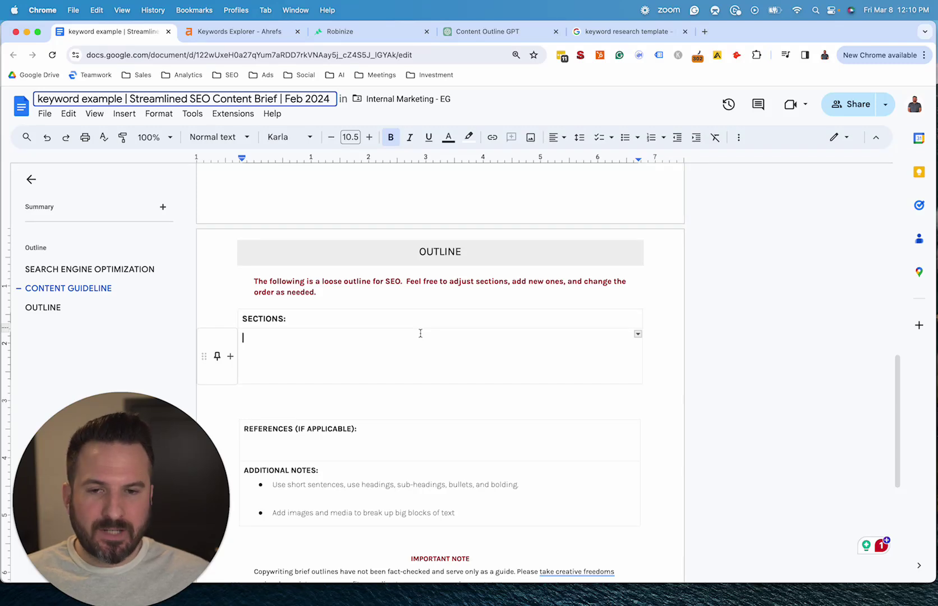
# - Copy the primary keyword 'keyword research template' from the brief
pyautogui.scroll(10, 441, 348)
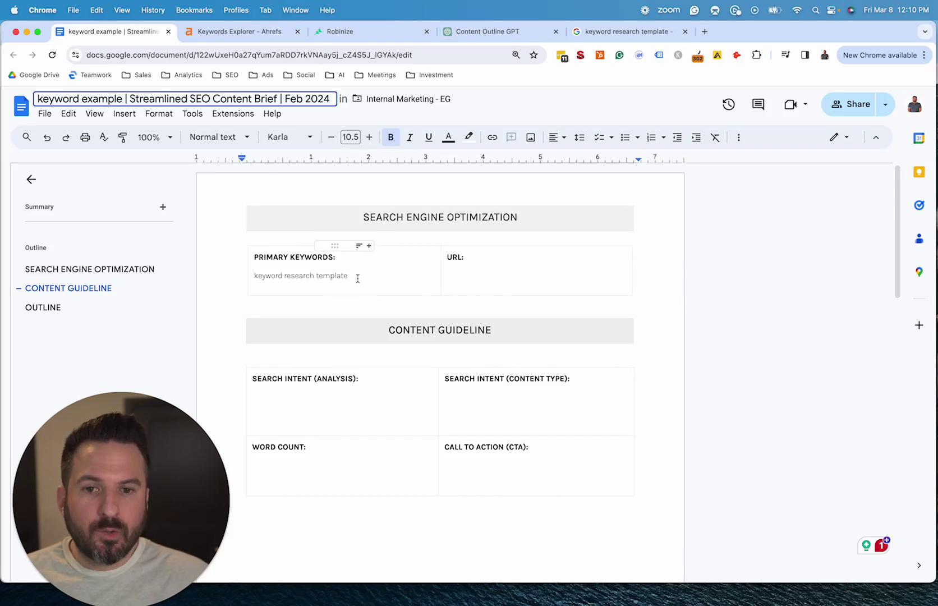
pyautogui.moveTo(357, 278); pyautogui.dragTo(251, 274)
pyautogui.press('super+c')
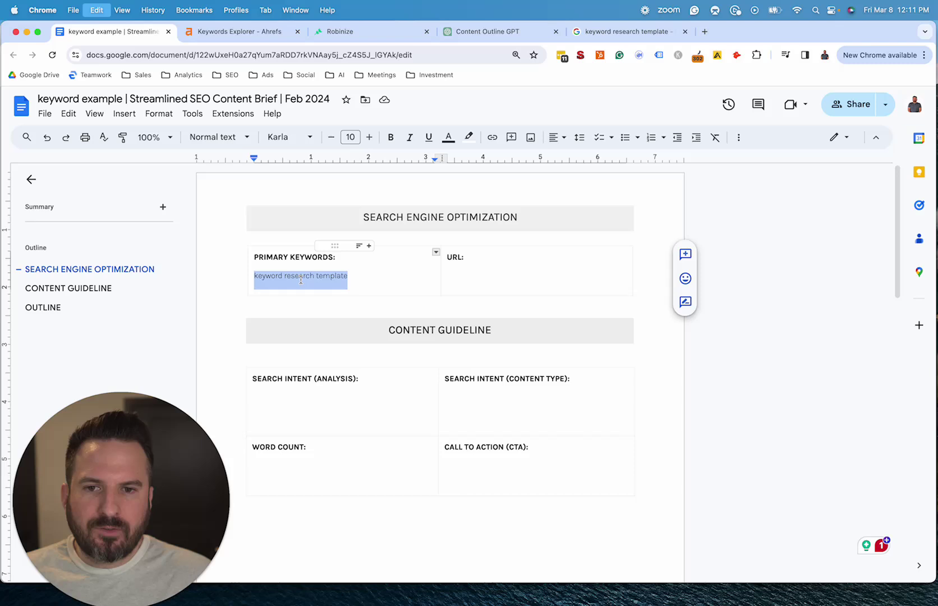
# - Review the Ahrefs SERP overview and open Backlinko's 138 ranking keywords in a new tab
pyautogui.click(250, 33)
pyautogui.scroll(-5, 300, 307)
pyautogui.scroll(5, 225, 219)
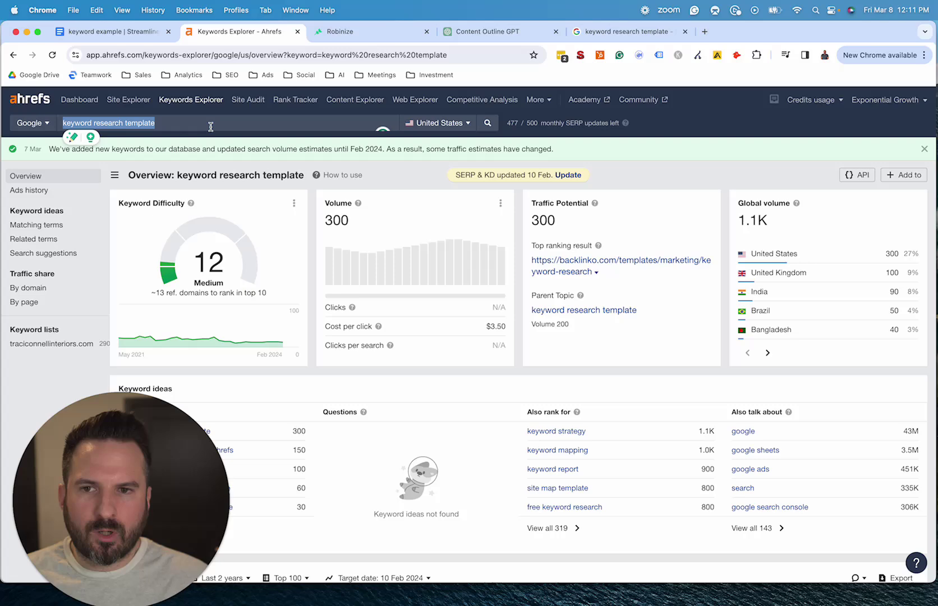
pyautogui.scroll(-6, 204, 168)
pyautogui.scroll(1, 169, 178)
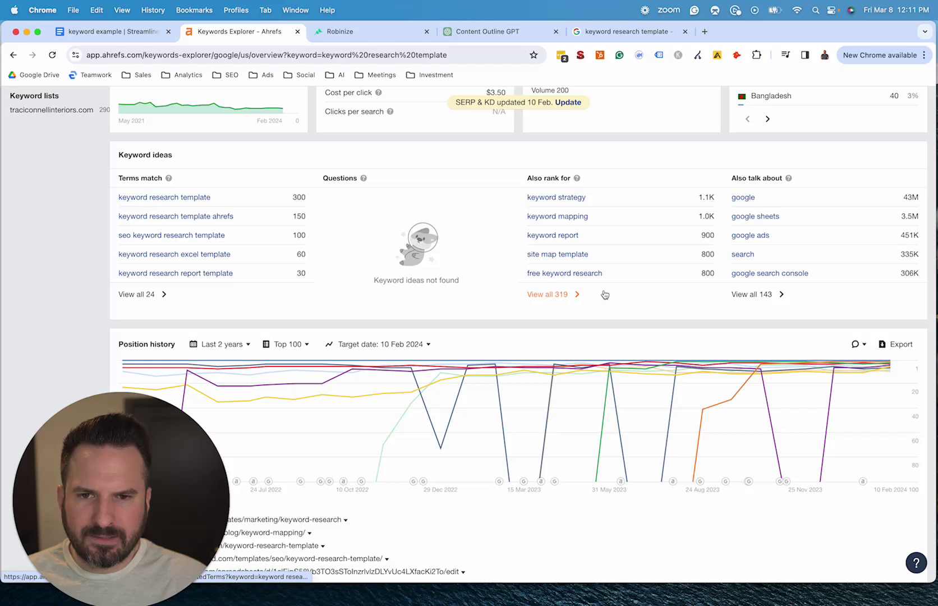
pyautogui.scroll(-7, 595, 289)
pyautogui.scroll(-5, 595, 284)
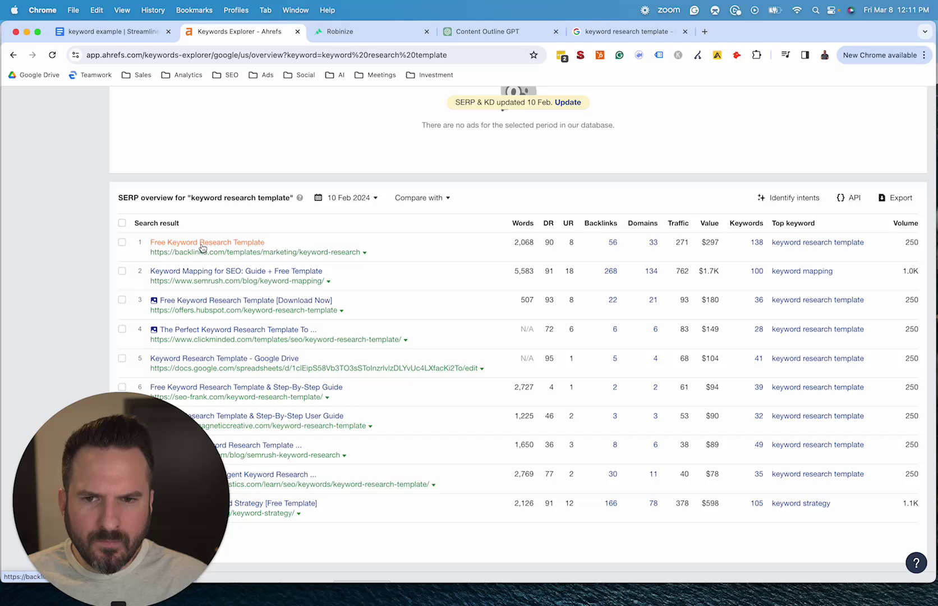
pyautogui.keyDown('super'); pyautogui.click(756, 242); pyautogui.keyUp('super')
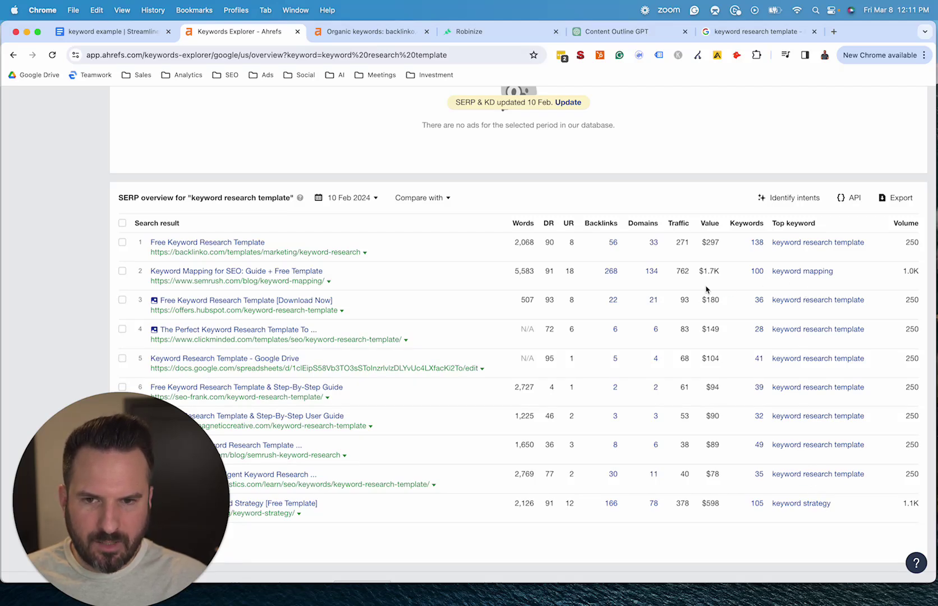
# - Review the Backlinko page's organic keywords in Ahrefs for related keyword variants
pyautogui.click(375, 32)
pyautogui.scroll(-2, 259, 286)
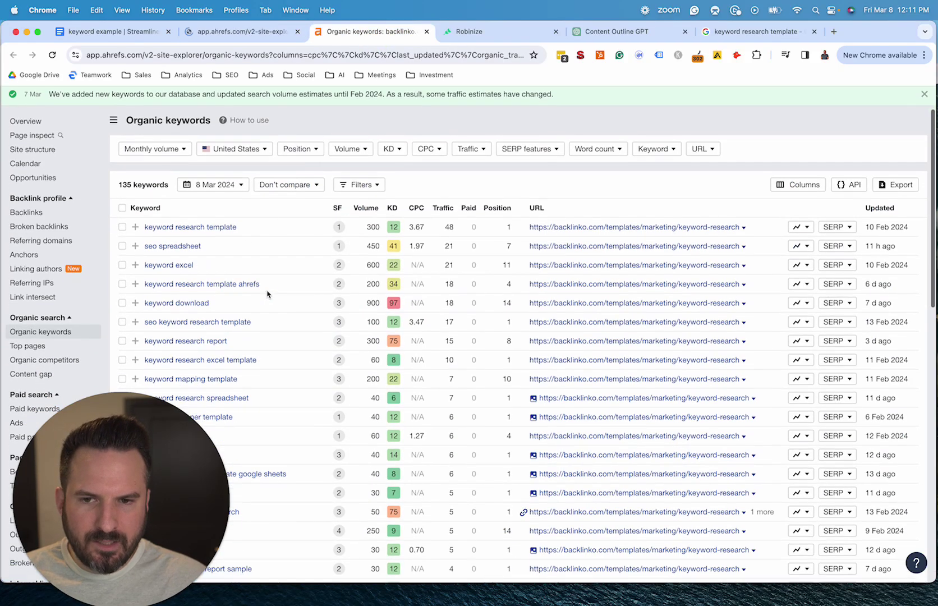
pyautogui.scroll(-1, 233, 310)
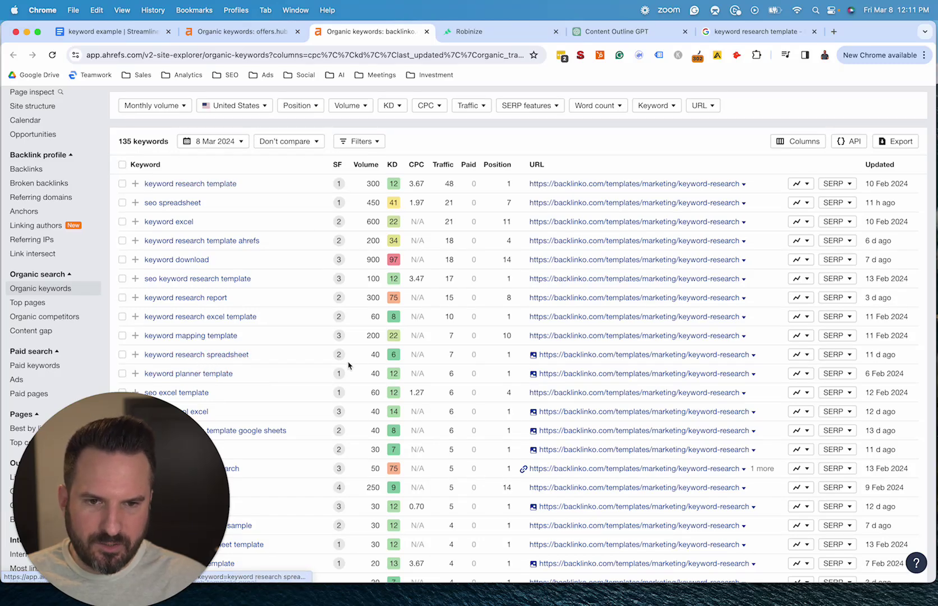
pyautogui.click(112, 32)
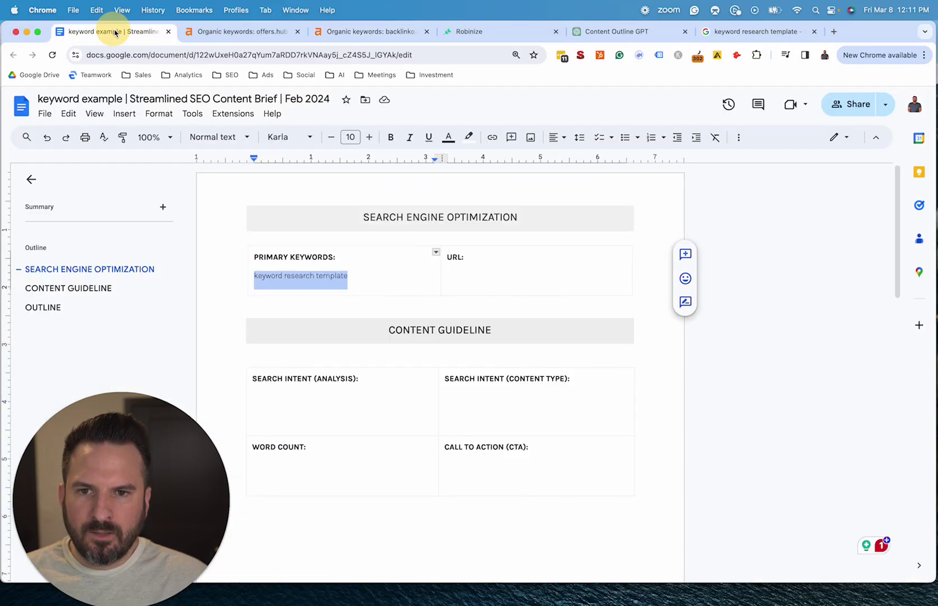
pyautogui.click(342, 33)
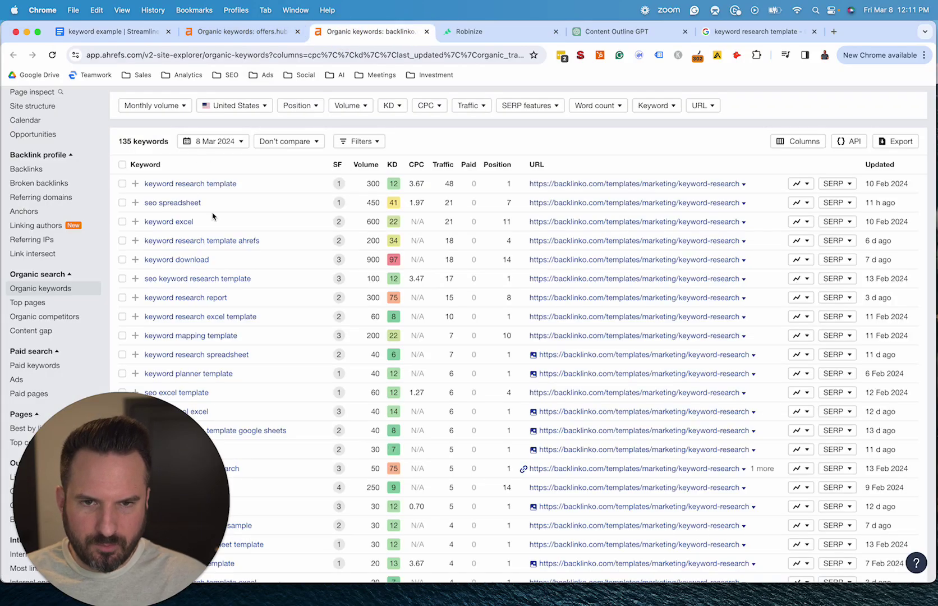
pyautogui.rightClick(209, 318)
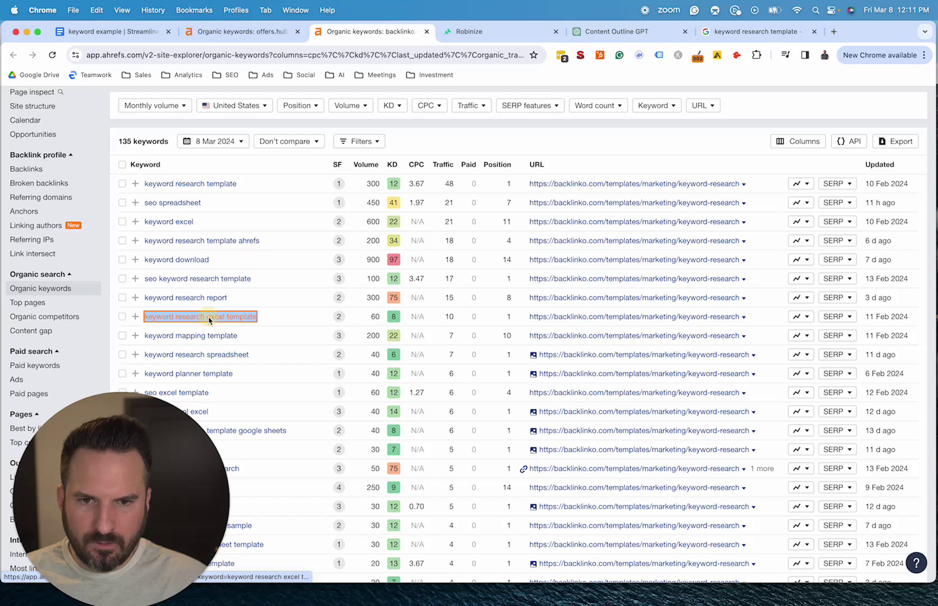
pyautogui.click(225, 405)
# - Paste the copied keyword on a new line beneath the brief's primary keyword
pyautogui.click(127, 34)
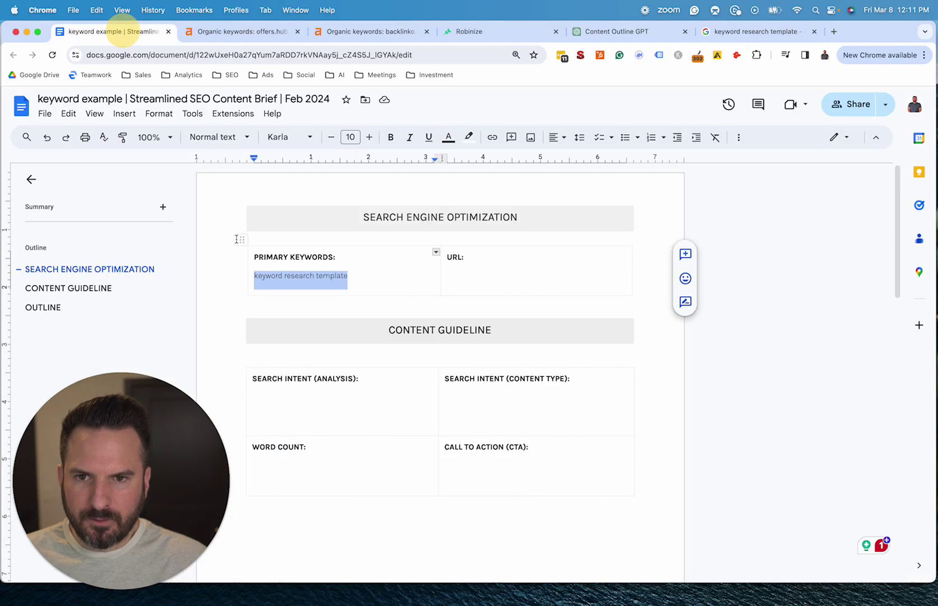
pyautogui.click(361, 282)
pyautogui.press('Return')
pyautogui.press('super+v')
pyautogui.press('Return')
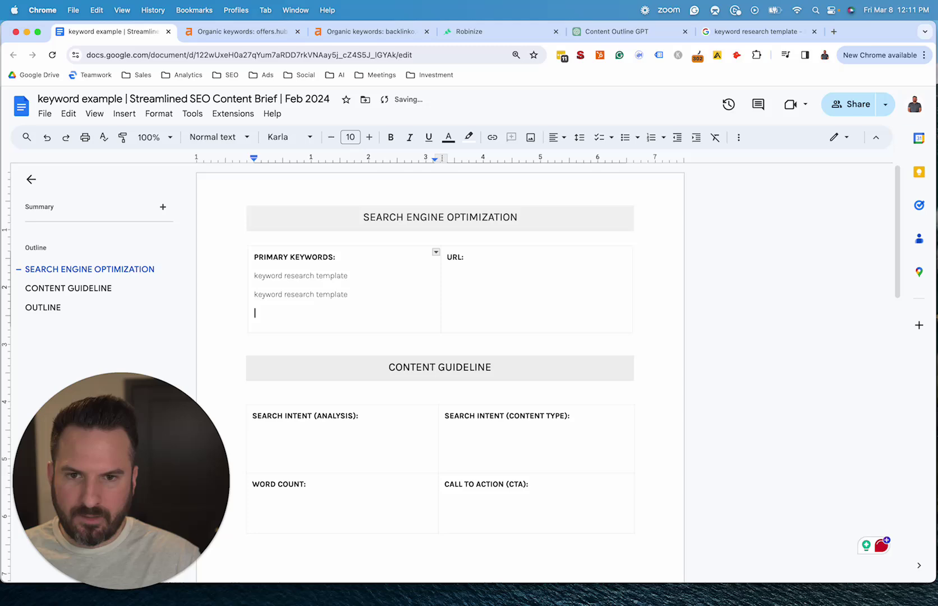
# - Add 'keyword research spreadsheet' from HubSpot's keywords and change the second line to 'keyword research excel'
pyautogui.click(238, 32)
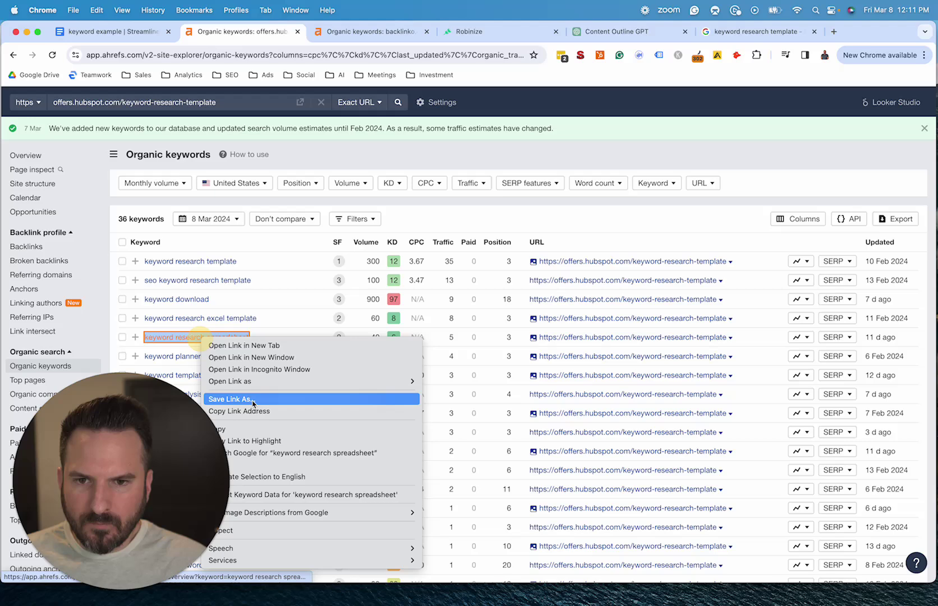
pyautogui.click(247, 429)
pyautogui.click(140, 33)
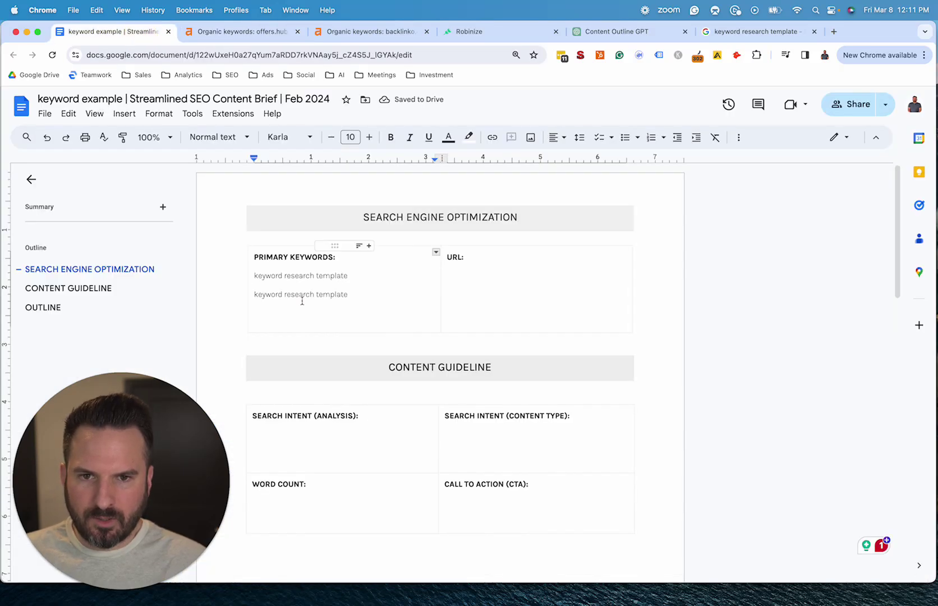
pyautogui.press('super+v')
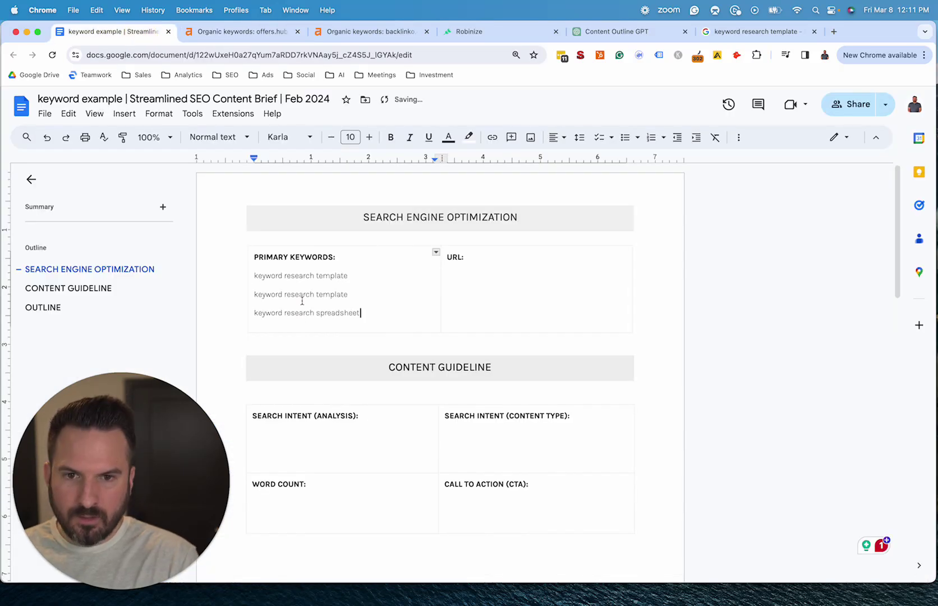
pyautogui.doubleClick(330, 297)
pyautogui.write('exce')
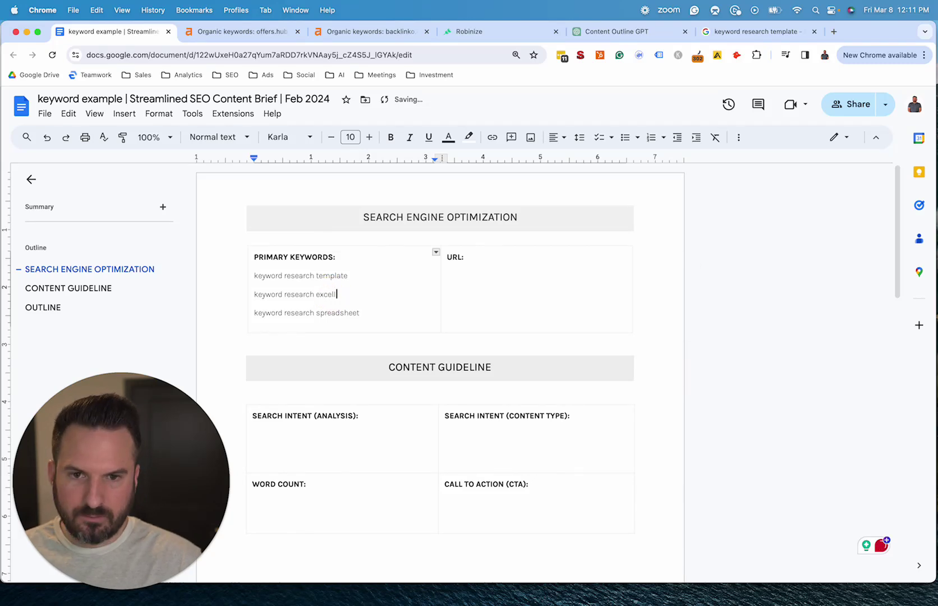
# - Copy the primary keyword 'keyword research template' from the brief for Robinize
pyautogui.click(242, 32)
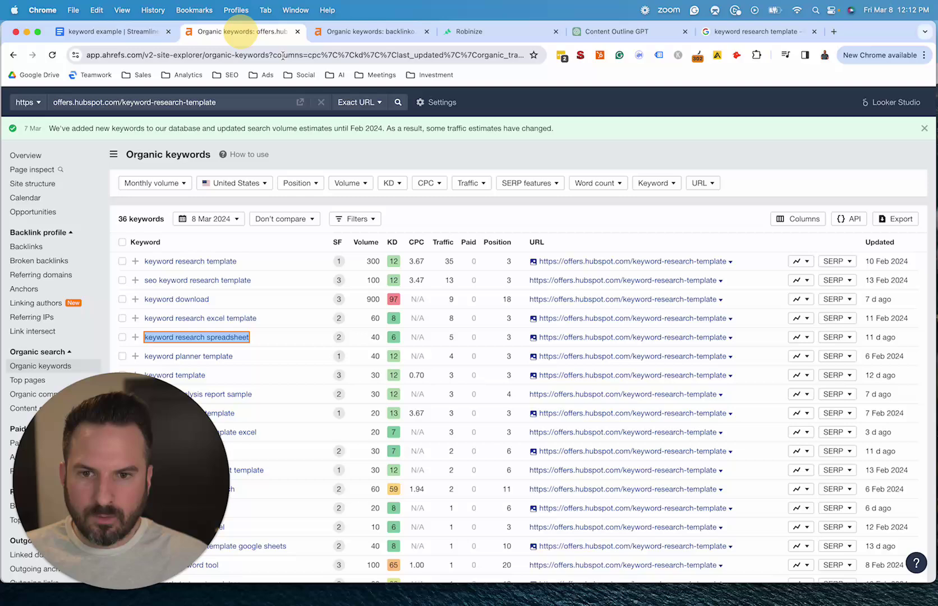
pyautogui.click(129, 32)
pyautogui.moveTo(361, 278); pyautogui.dragTo(252, 279)
pyautogui.press('super+c')
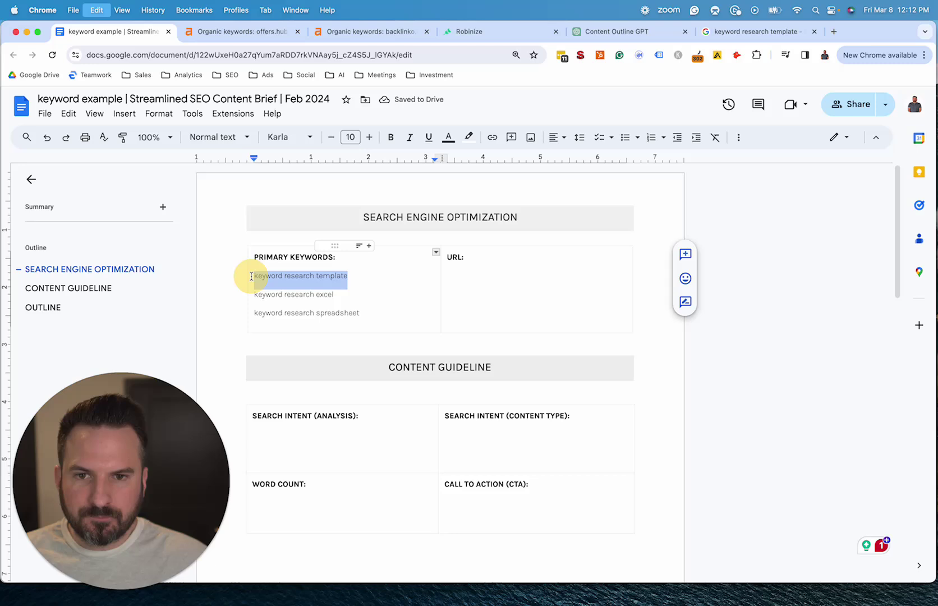
pyautogui.click(469, 32)
# - Paste 'keyword research template' as the Robinize phrase and generate its content report
pyautogui.click(324, 223)
pyautogui.press('super+v')
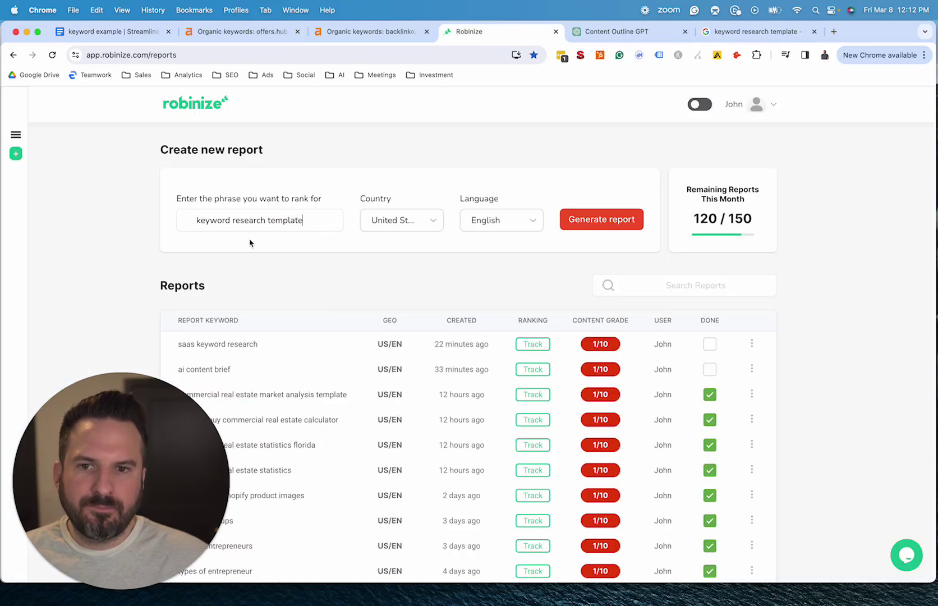
pyautogui.press('super+a')
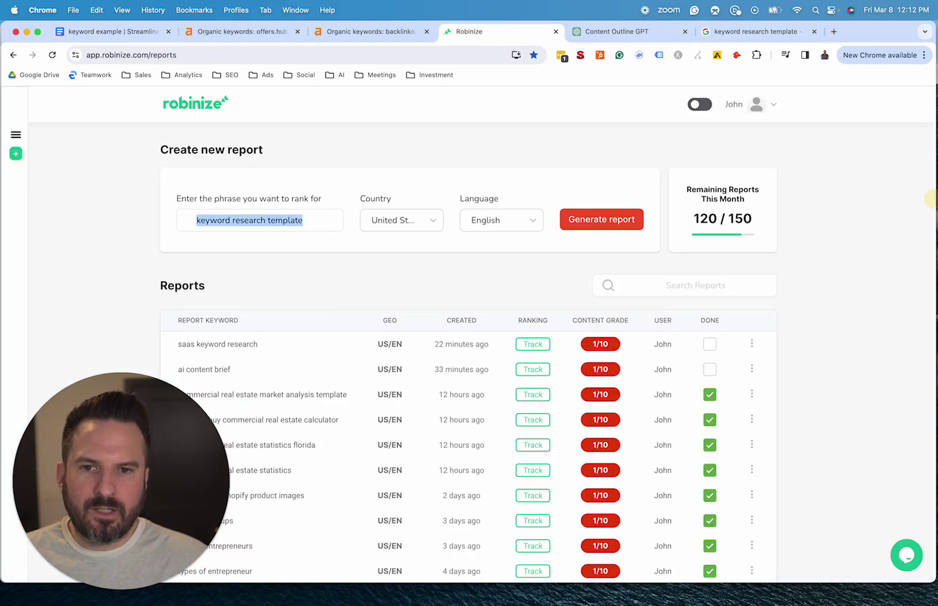
pyautogui.click(603, 219)
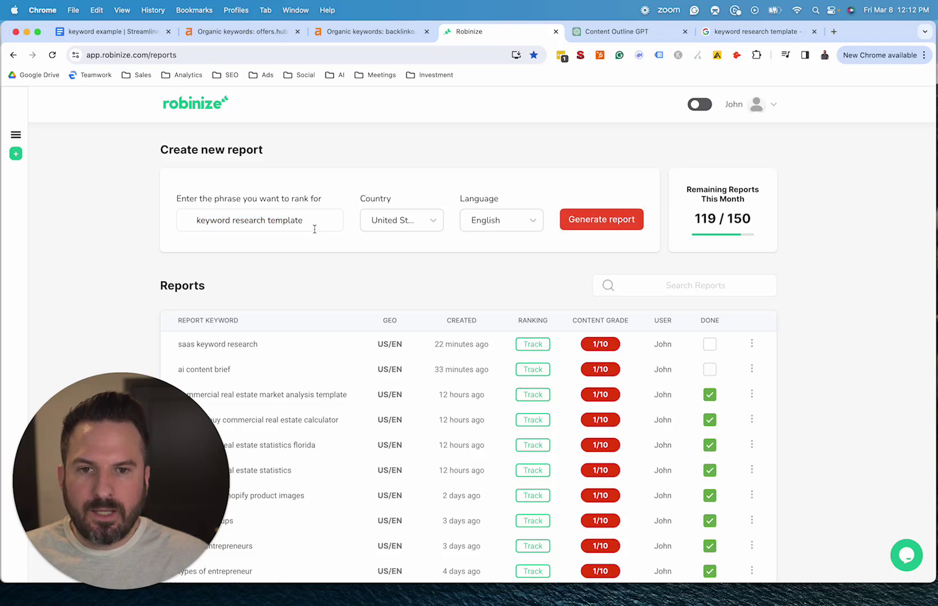
pyautogui.scroll(-2, 677, 210)
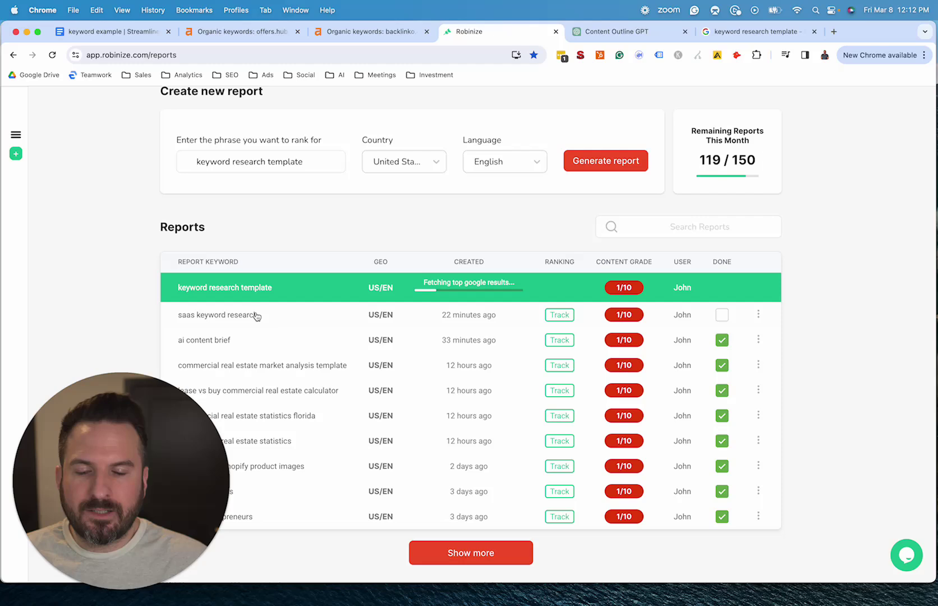
# - Return to the Google results for 'keyword research template' and select the search query
pyautogui.click(758, 31)
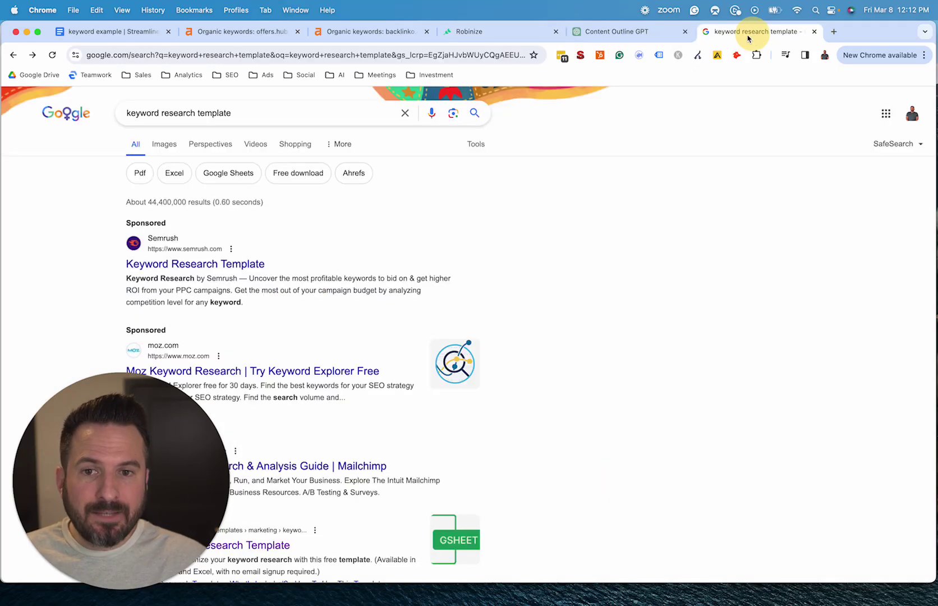
pyautogui.moveTo(141, 501); pyautogui.dragTo(838, 501)
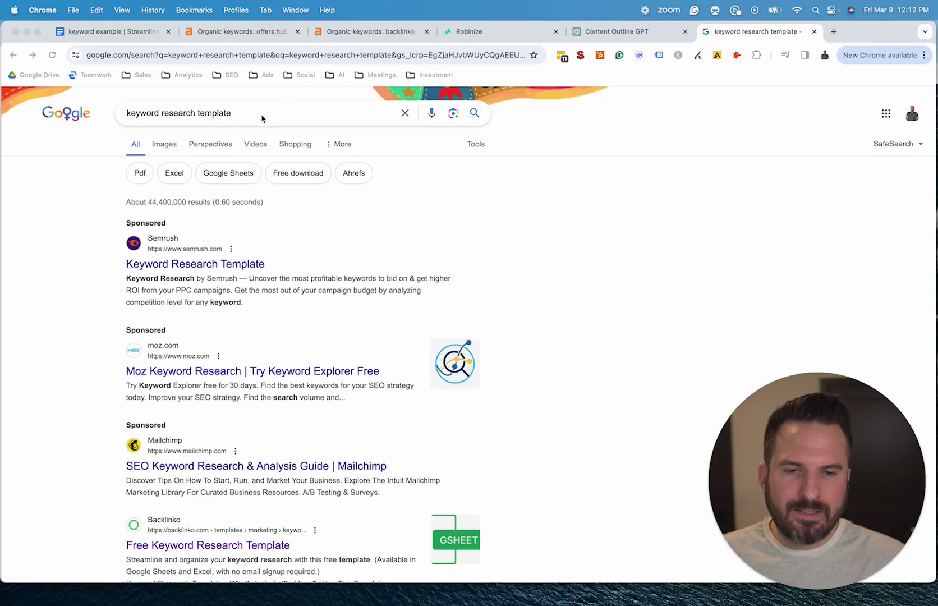
pyautogui.click(237, 113)
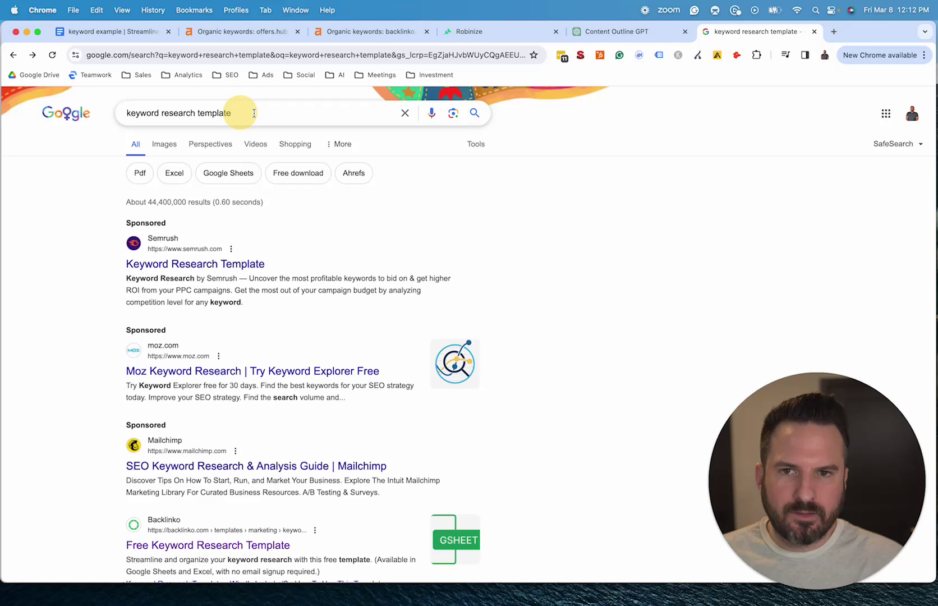
pyautogui.moveTo(241, 115); pyautogui.dragTo(100, 126)
pyautogui.scroll(-5, 90, 193)
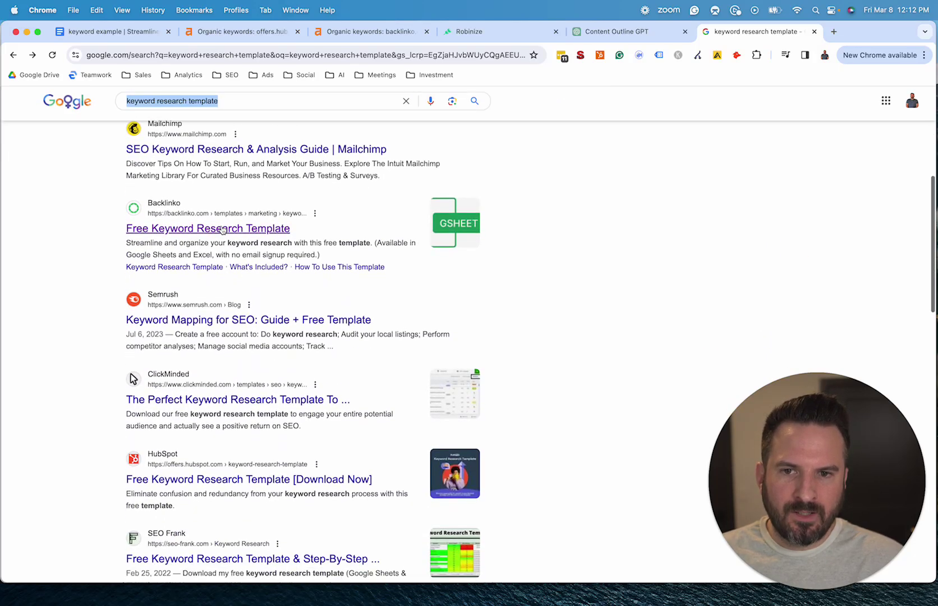
# - Open the Backlinko, Semrush and ClickMinded results in new tabs and view Backlinko's page
pyautogui.keyDown('super'); pyautogui.click(222, 228); pyautogui.keyUp('super')
pyautogui.keyDown('super'); pyautogui.click(220, 318); pyautogui.keyUp('super')
pyautogui.keyDown('super'); pyautogui.click(241, 398); pyautogui.keyUp('super')
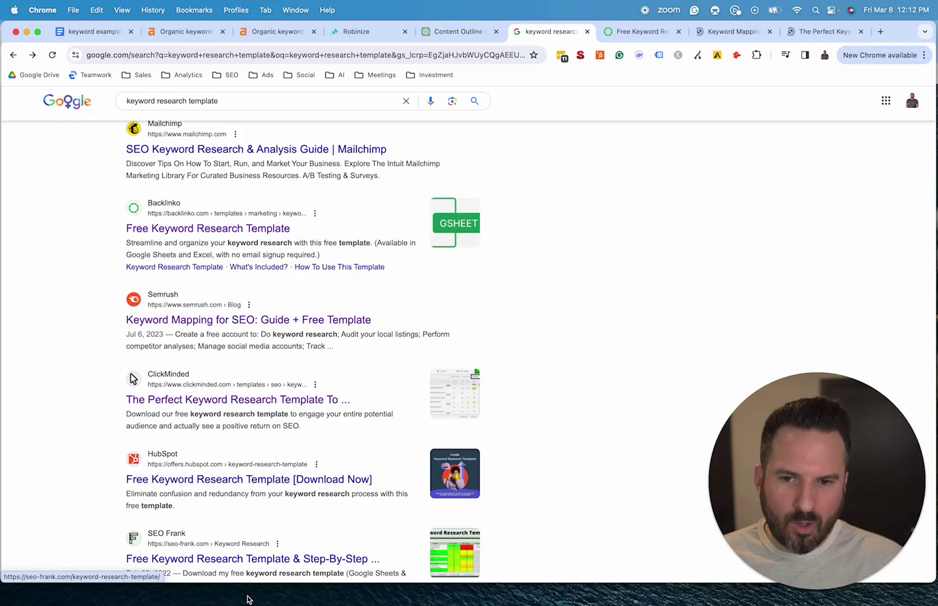
pyautogui.click(638, 32)
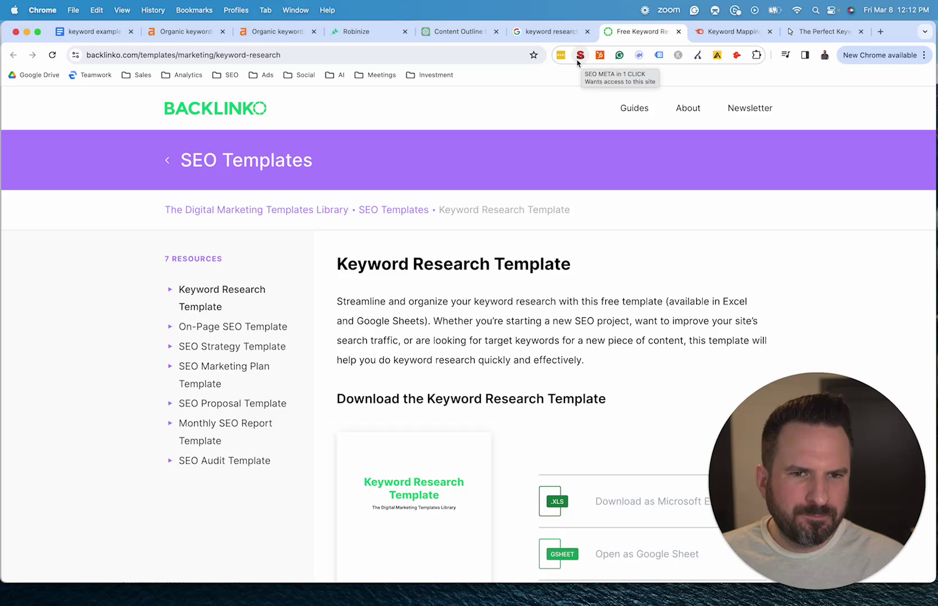
# - Copy the Backlinko page's H1 and H2 headings from the SEO META in 1 CLICK Headers list
pyautogui.click(579, 55)
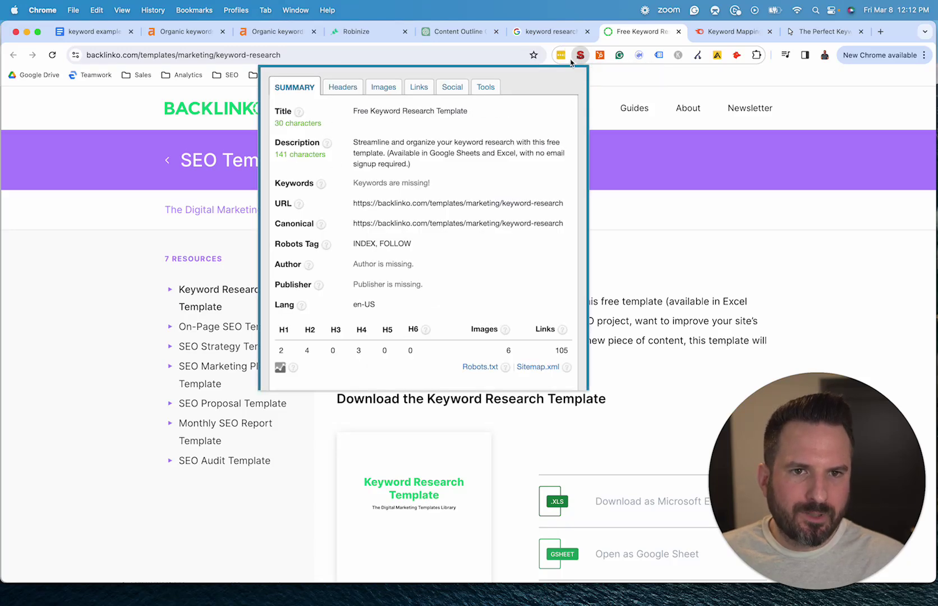
pyautogui.click(336, 91)
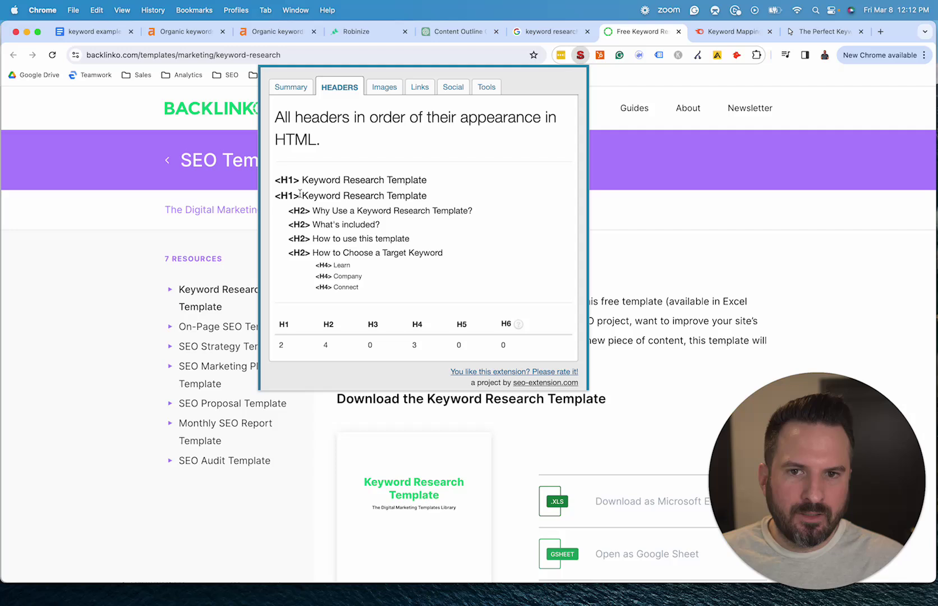
pyautogui.moveTo(273, 198); pyautogui.dragTo(455, 253)
pyautogui.press('super+c')
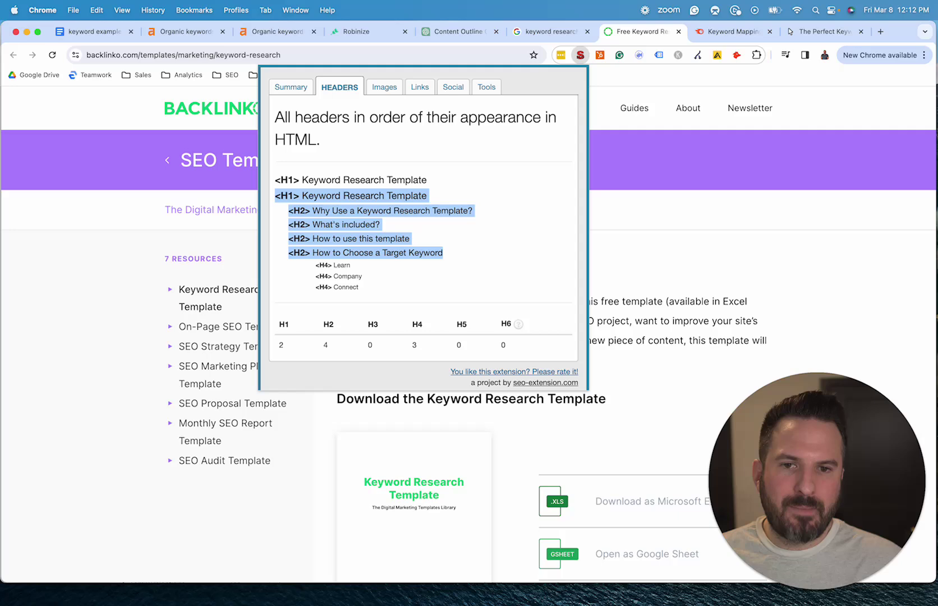
# - Select the Semrush keyword mapping article's heading outline in the SEO META Headers list
pyautogui.click(715, 32)
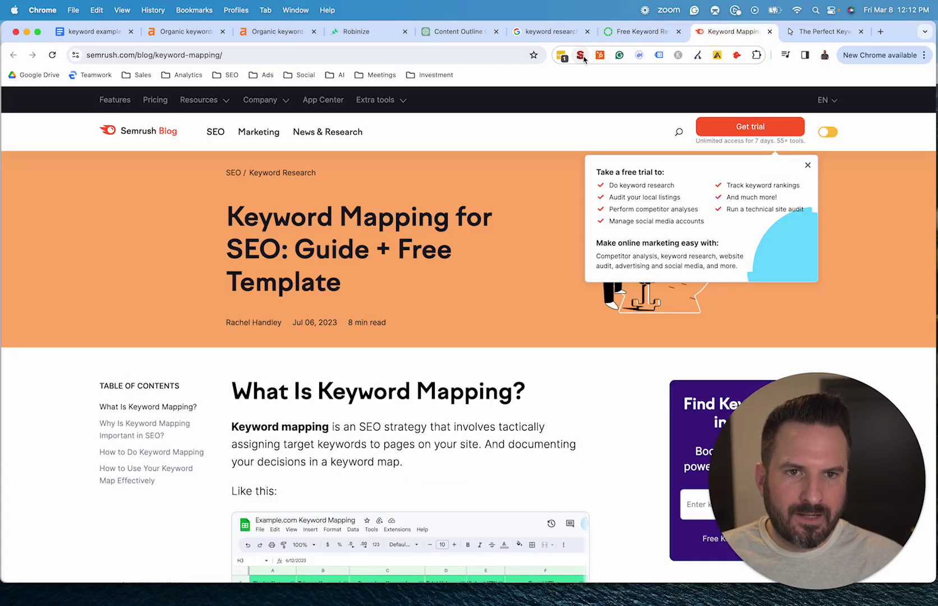
pyautogui.click(580, 56)
pyautogui.click(343, 87)
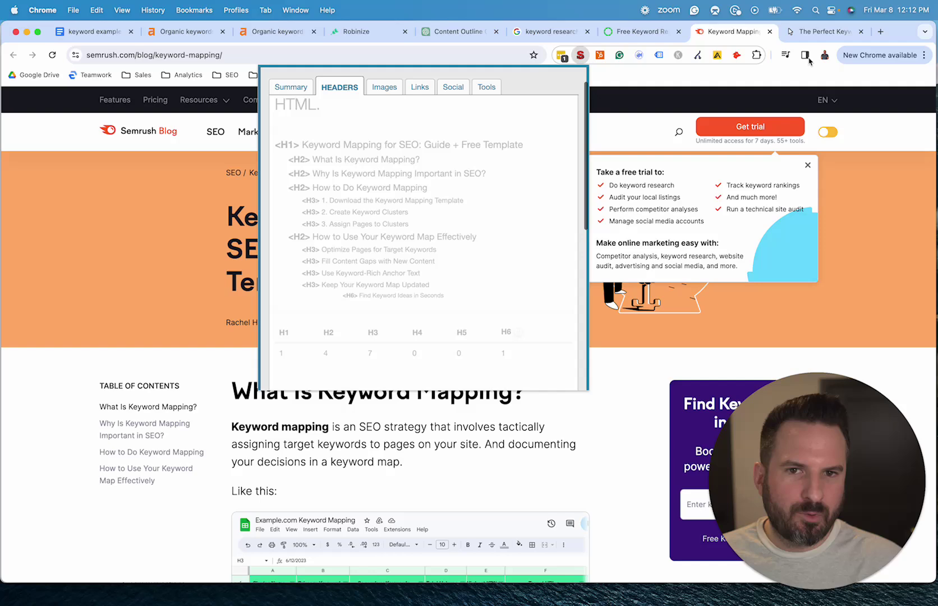
pyautogui.scroll(-2, 267, 188)
pyautogui.moveTo(270, 158); pyautogui.dragTo(470, 295)
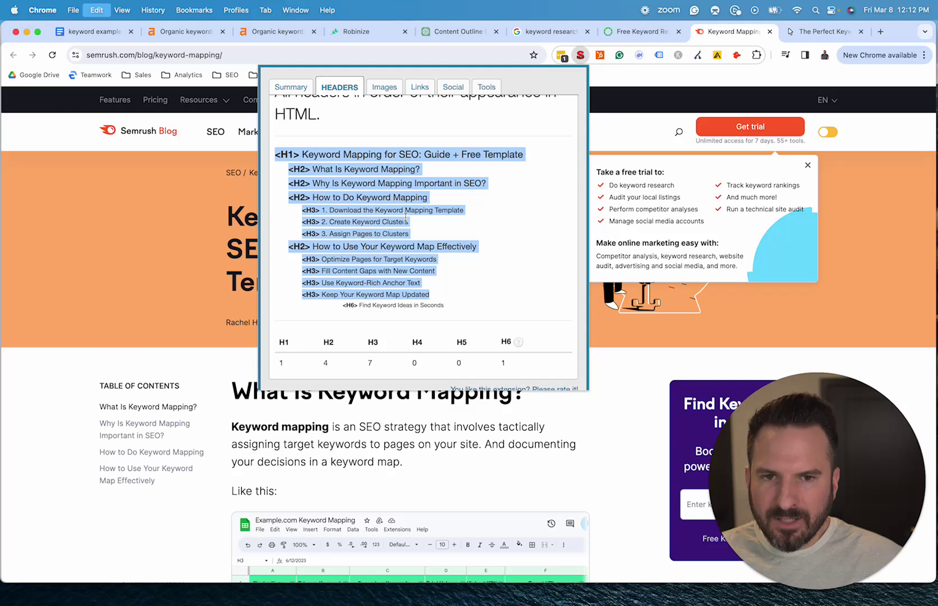
pyautogui.click(122, 236)
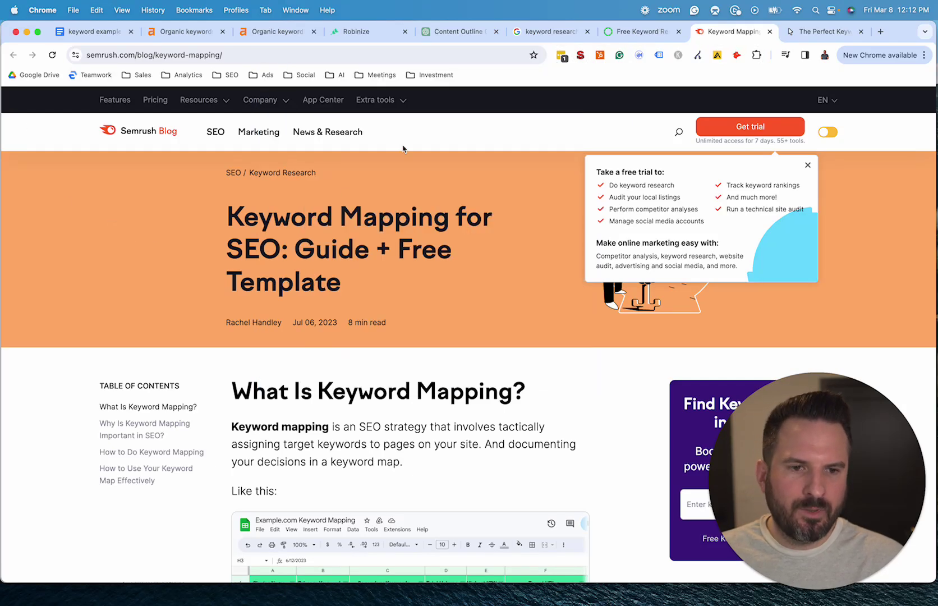
# - Select the ClickMinded keyword research template article's headings in the SEO META Headers list
pyautogui.click(815, 32)
pyautogui.scroll(-10, 390, 308)
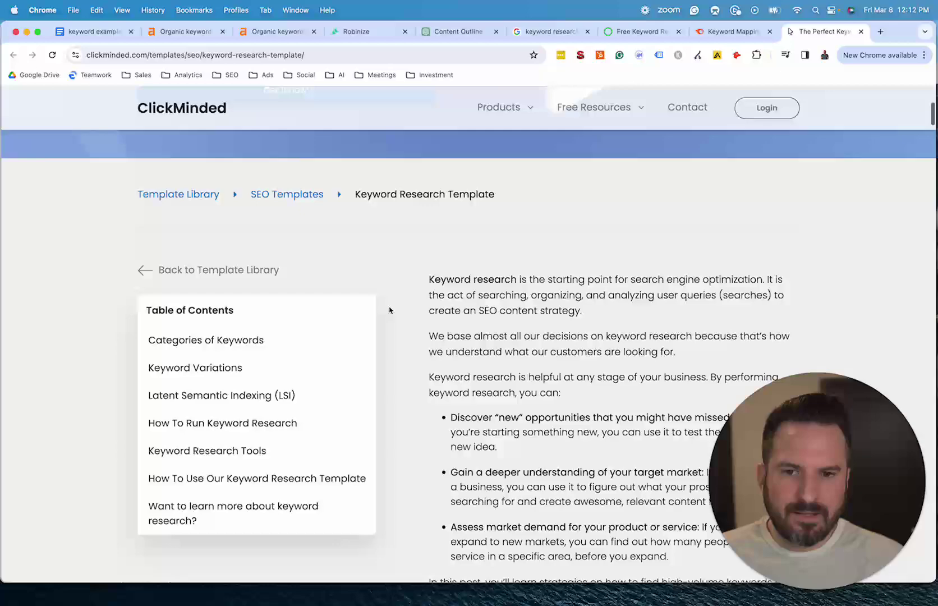
pyautogui.scroll(-3, 391, 310)
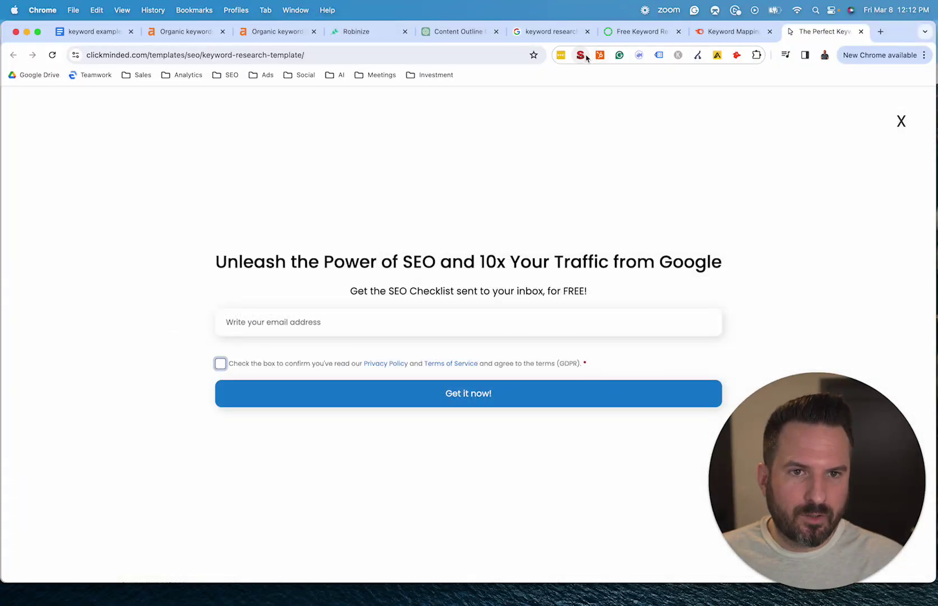
pyautogui.click(580, 55)
pyautogui.click(341, 88)
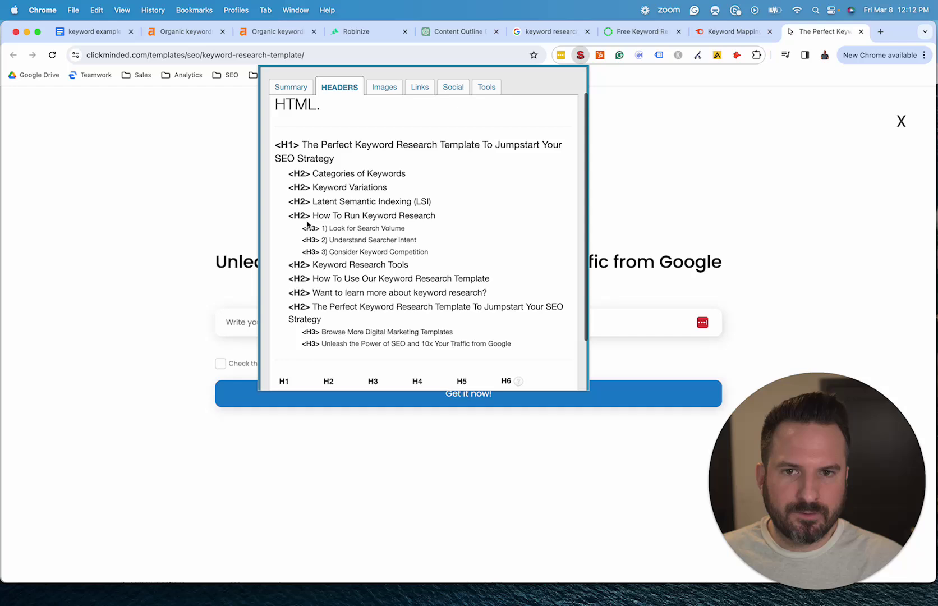
pyautogui.scroll(-2, 311, 191)
pyautogui.moveTo(313, 125); pyautogui.dragTo(532, 271)
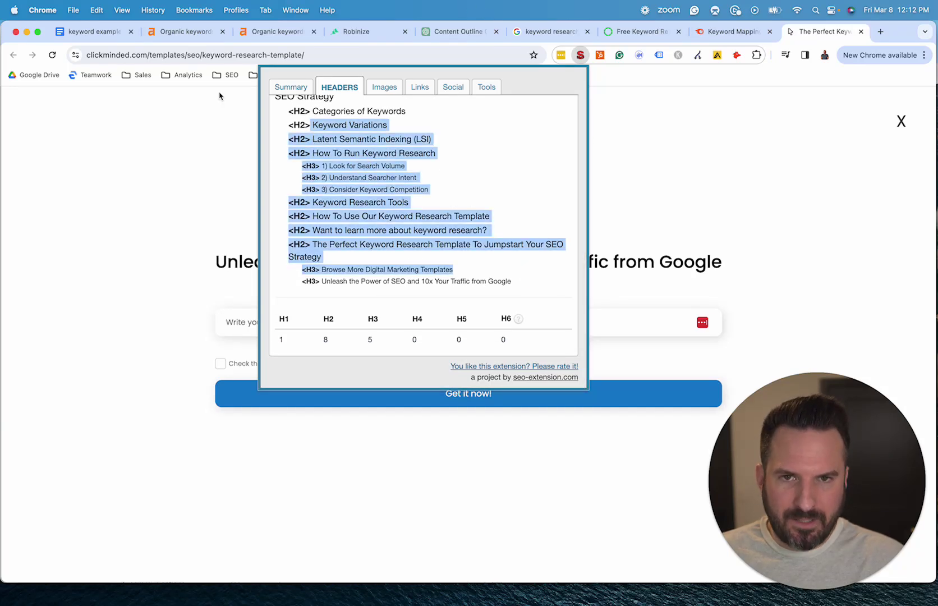
# - Check the Robinize report's progress, then copy the primary keyword from the brief
pyautogui.click(350, 35)
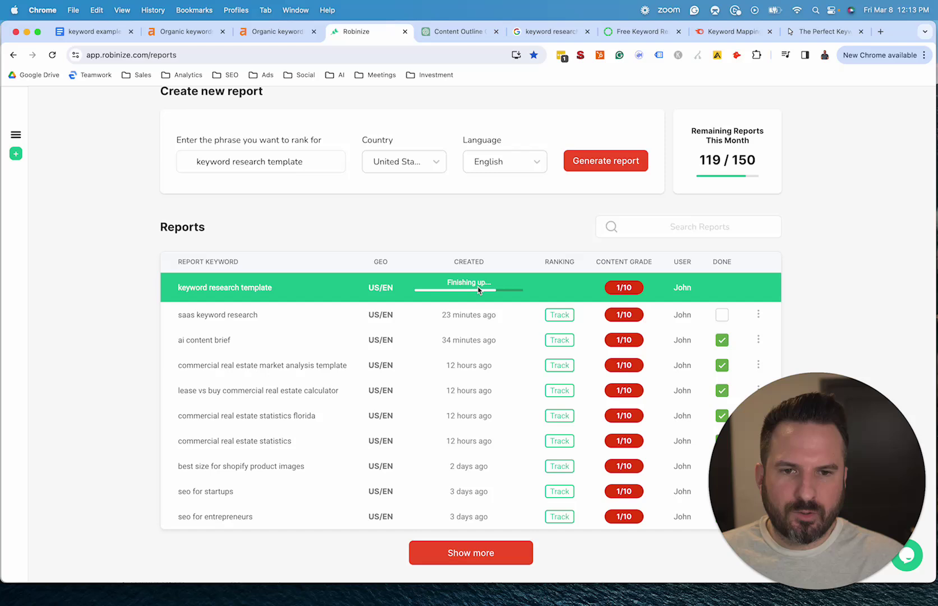
pyautogui.click(90, 31)
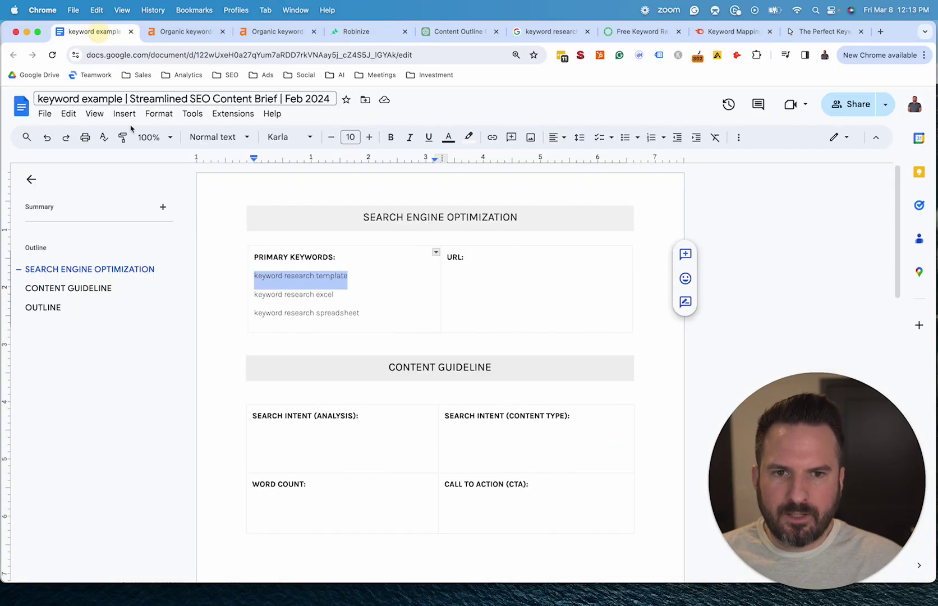
pyautogui.press('super+c')
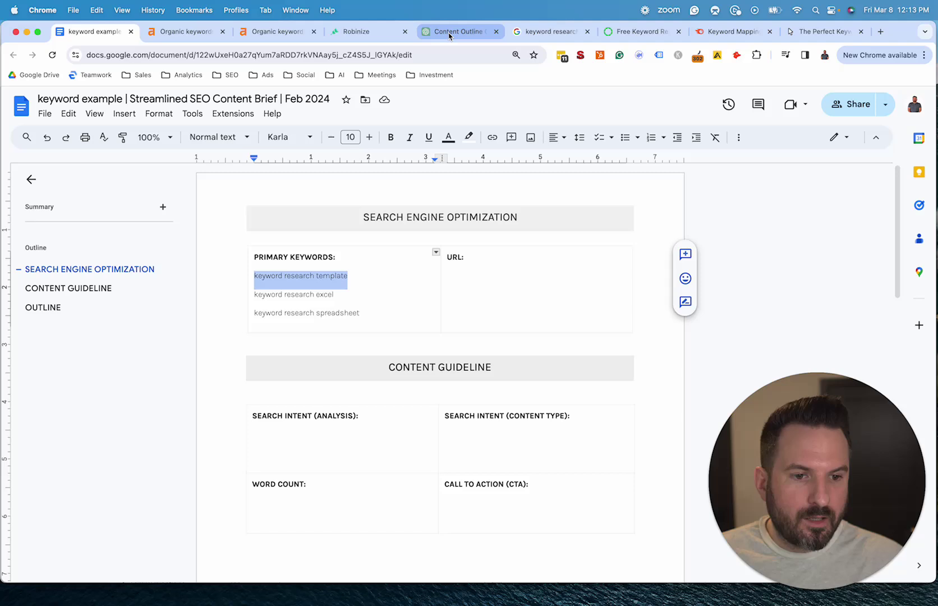
# - Paste 'keyword research template' as the target keyword in the Content Outline GPT prompt
pyautogui.click(449, 32)
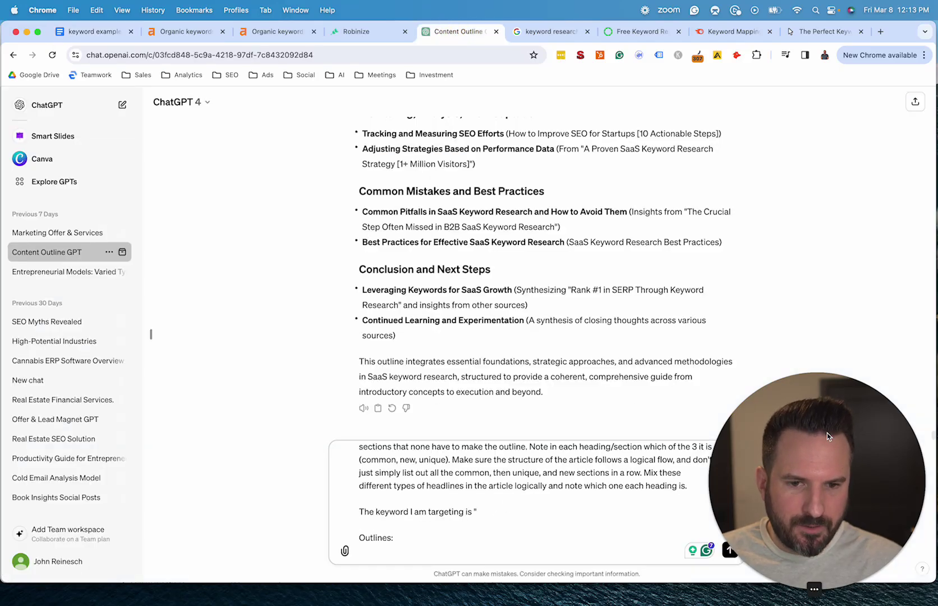
pyautogui.click(803, 472)
pyautogui.moveTo(802, 472); pyautogui.dragTo(803, 262)
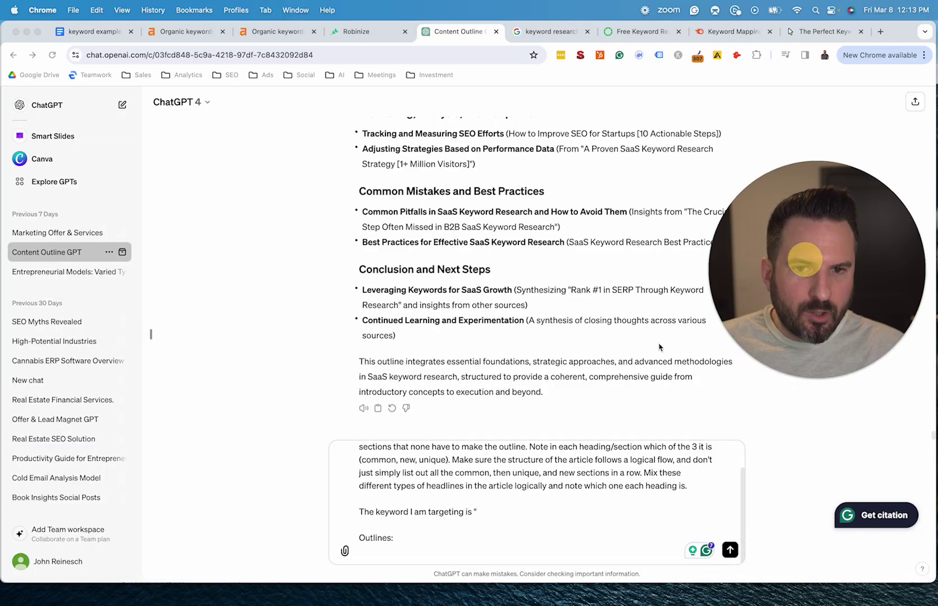
pyautogui.click(462, 520)
pyautogui.click(495, 512)
pyautogui.press('super+v')
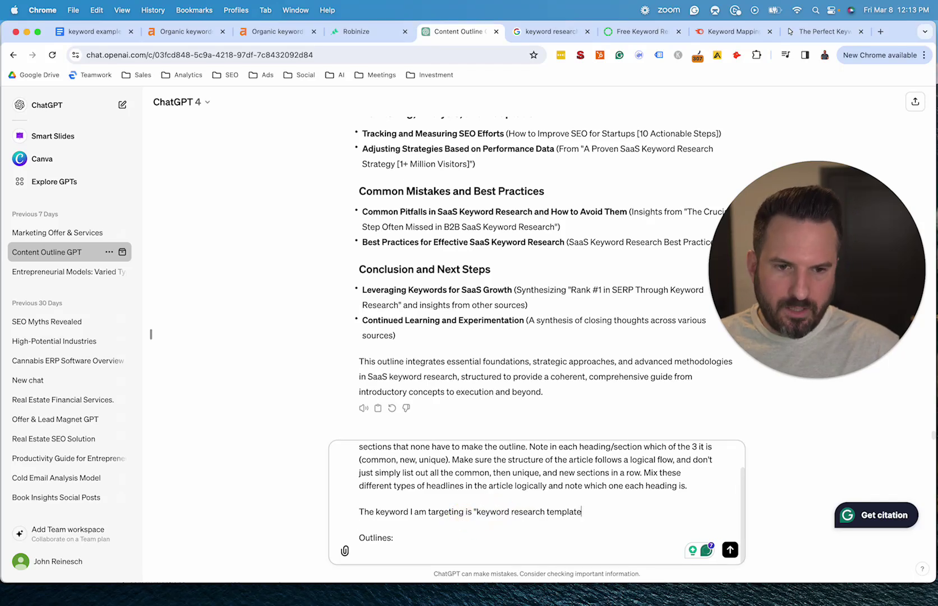
pyautogui.write('"')
pyautogui.press('Down')
pyautogui.press('Down')
pyautogui.press('Down')
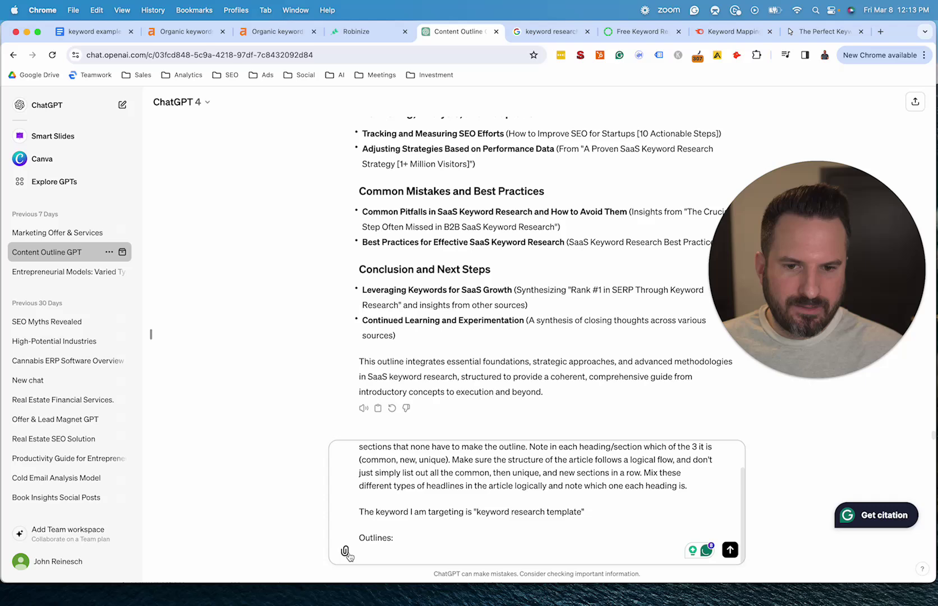
# - Review the prompt's instructions on labelling section types and logical structure
pyautogui.scroll(3, 386, 466)
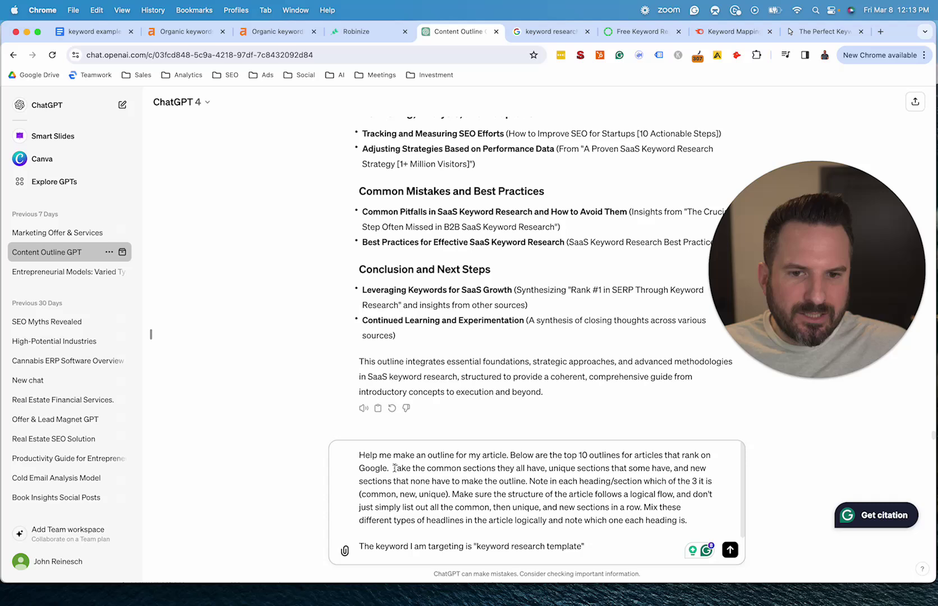
pyautogui.moveTo(392, 468); pyautogui.dragTo(528, 481)
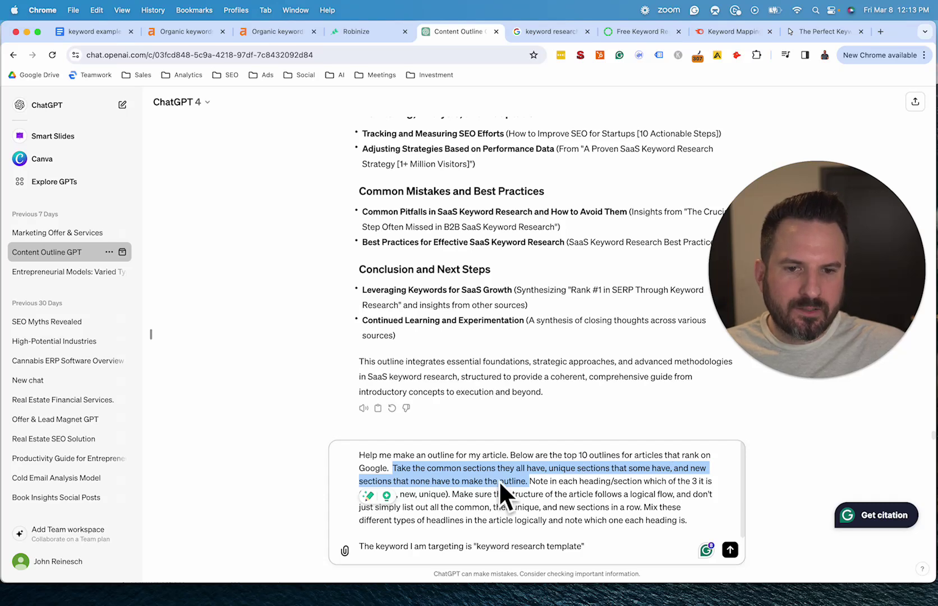
pyautogui.click(547, 481)
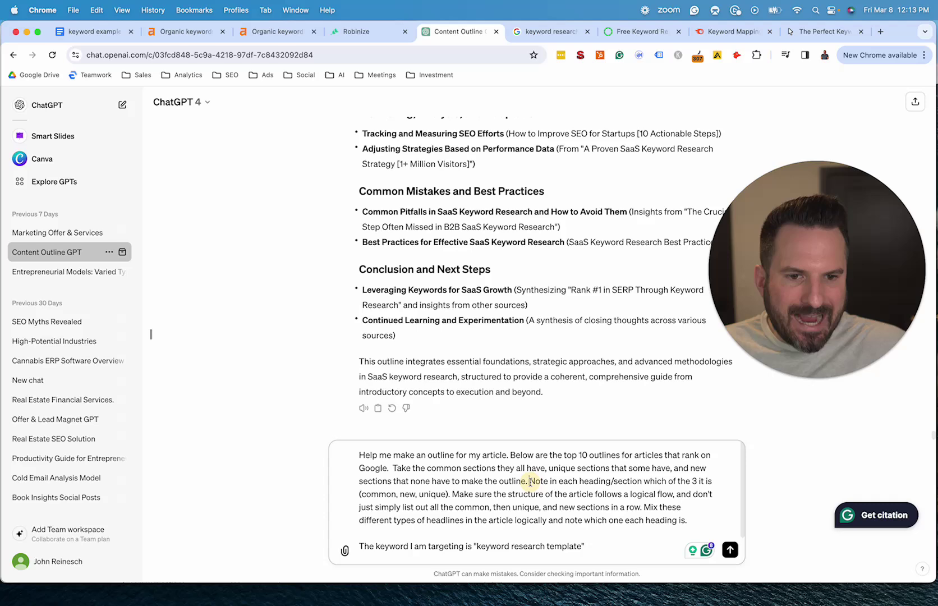
pyautogui.moveTo(530, 481); pyautogui.dragTo(452, 492)
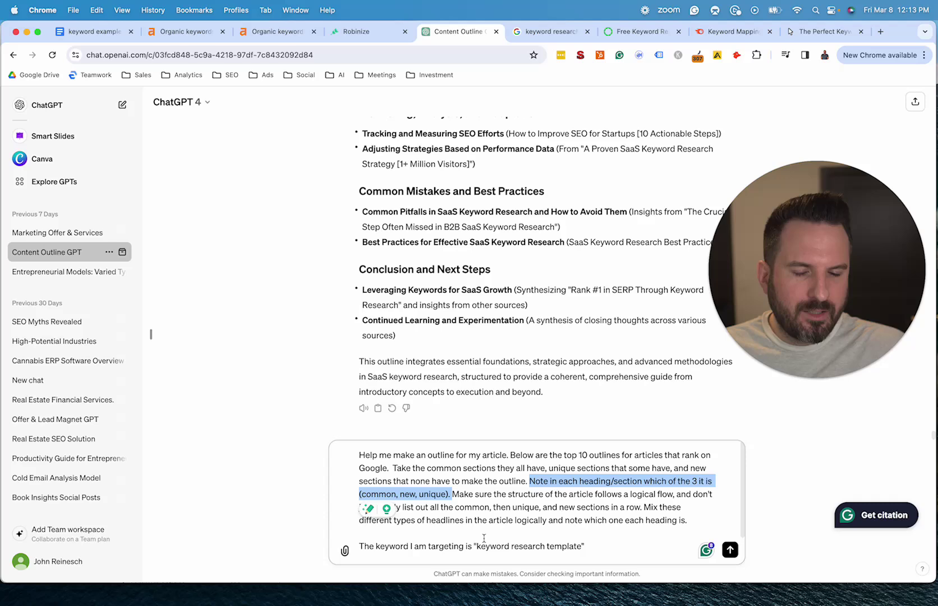
pyautogui.click(501, 504)
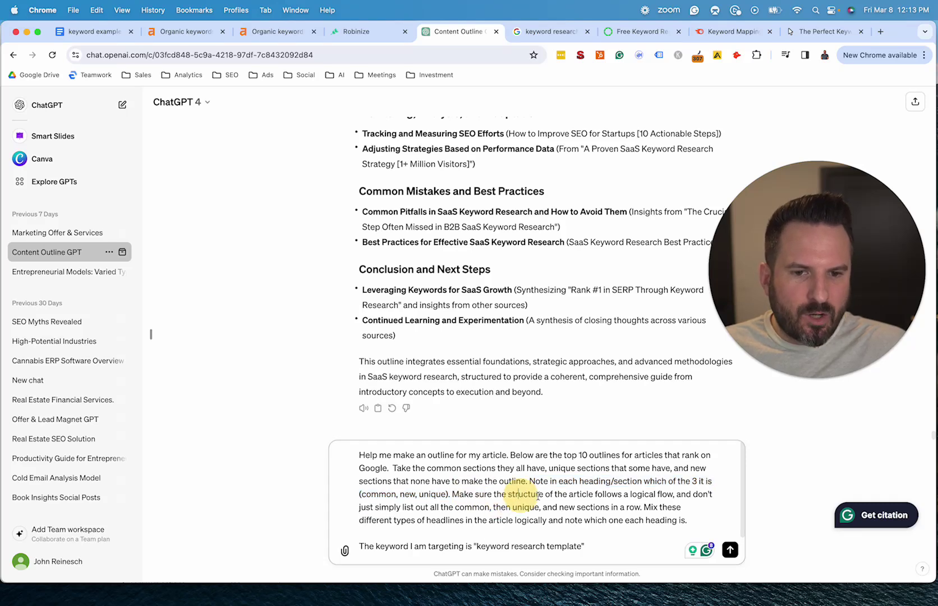
pyautogui.click(629, 494)
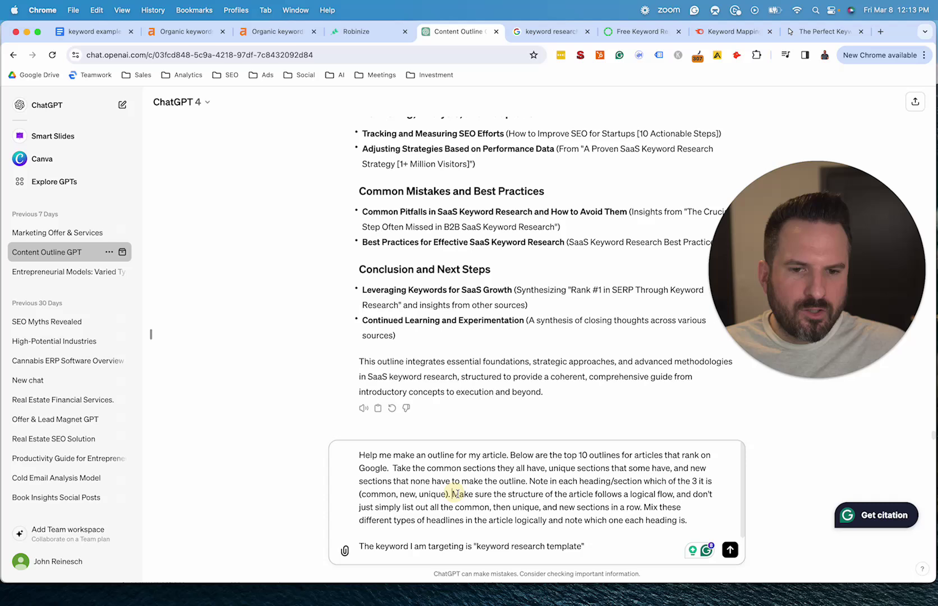
pyautogui.moveTo(454, 494); pyautogui.dragTo(577, 504)
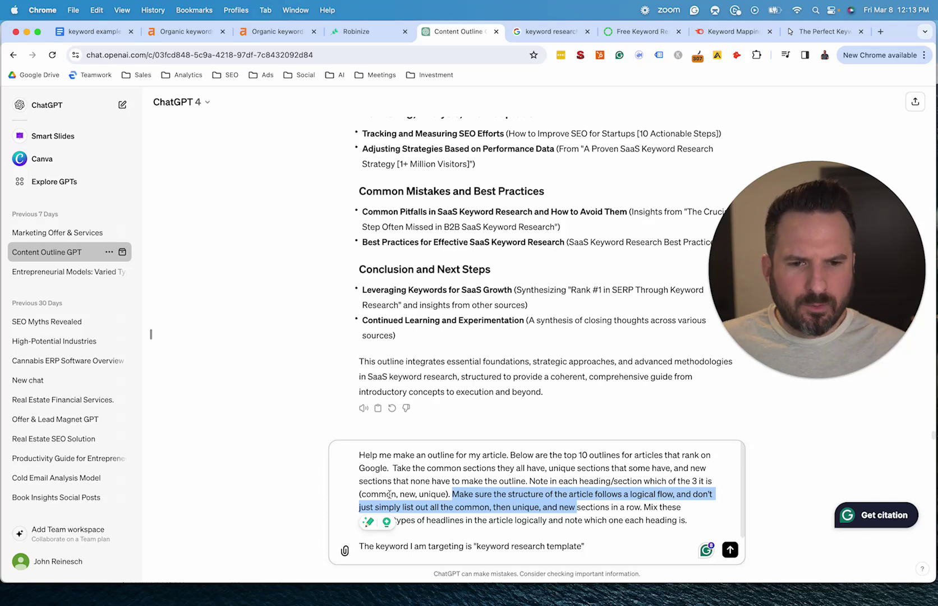
pyautogui.click(439, 508)
pyautogui.moveTo(452, 494); pyautogui.dragTo(650, 511)
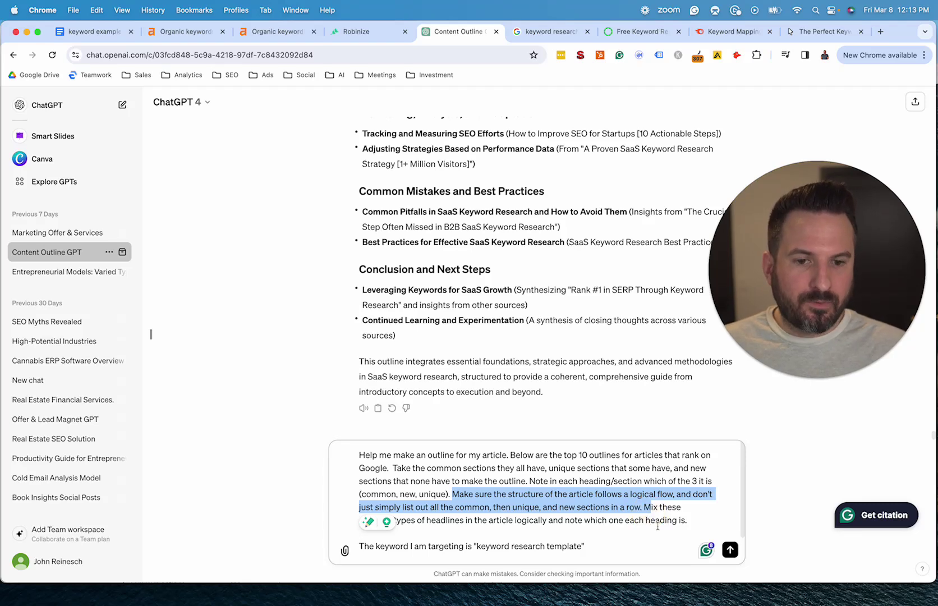
# - Add an 'Outlines:' line below the target keyword at the end of the prompt
pyautogui.click(578, 521)
pyautogui.press('Return')
pyautogui.press('Return')
pyautogui.write('Outlines:')
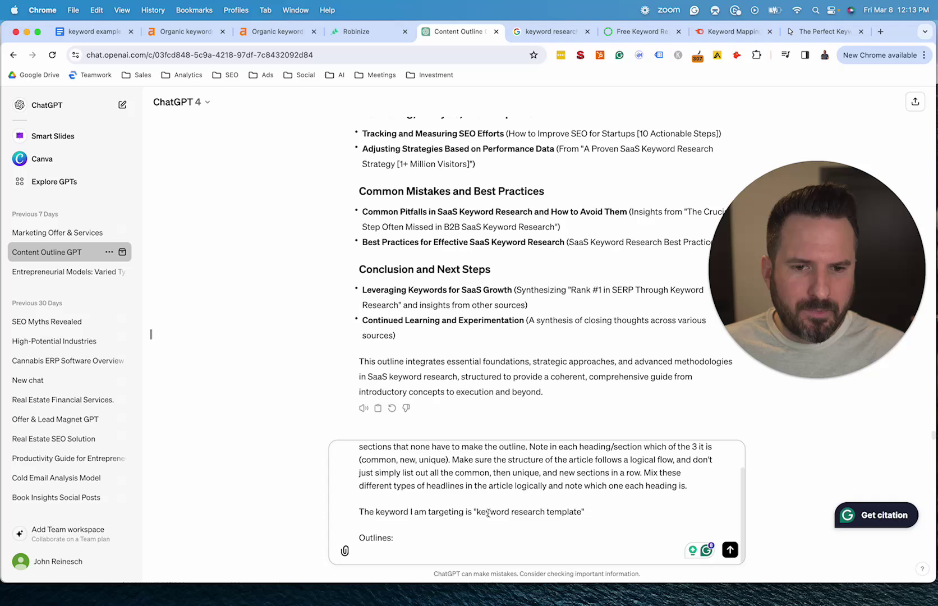
pyautogui.moveTo(500, 516); pyautogui.dragTo(582, 511)
pyautogui.click(499, 539)
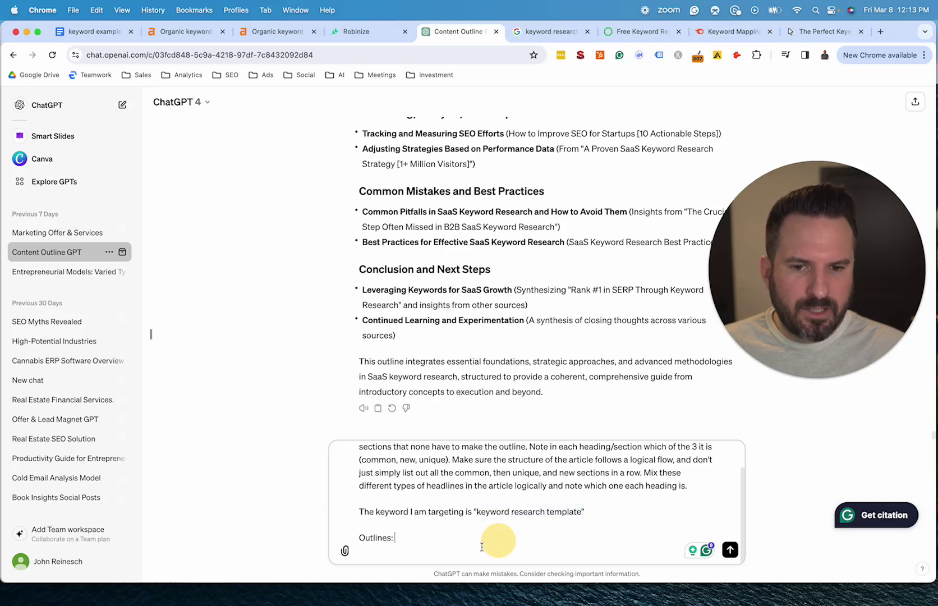
# - Open the Robinize 'keyword research template' report and show its competitor Outlines
pyautogui.click(366, 32)
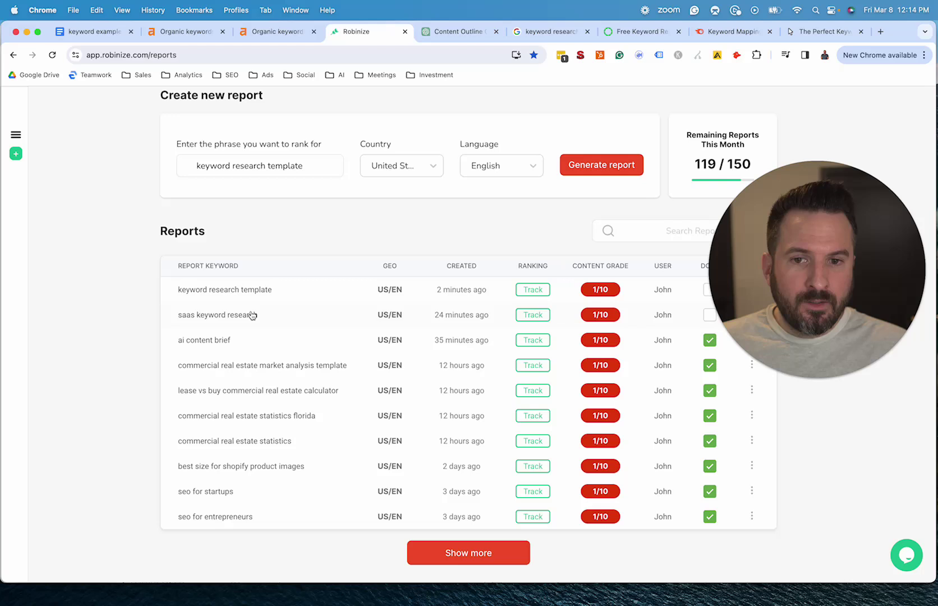
pyautogui.click(251, 291)
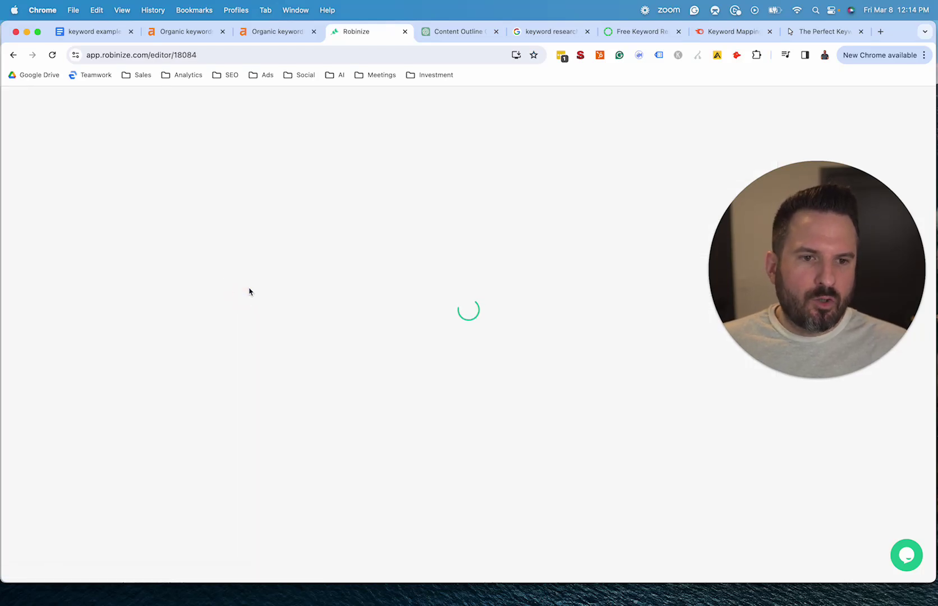
pyautogui.moveTo(806, 248); pyautogui.dragTo(428, 438)
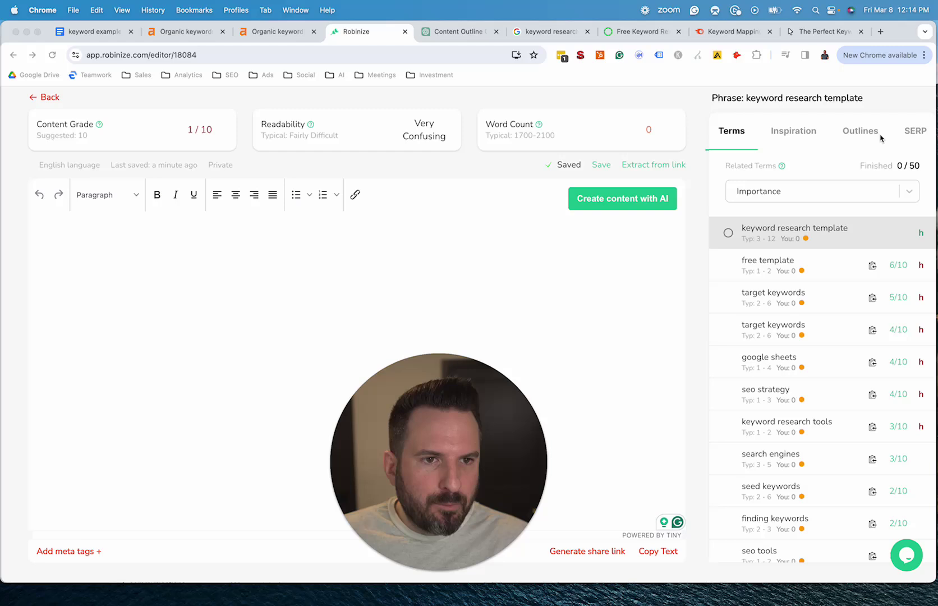
pyautogui.click(852, 133)
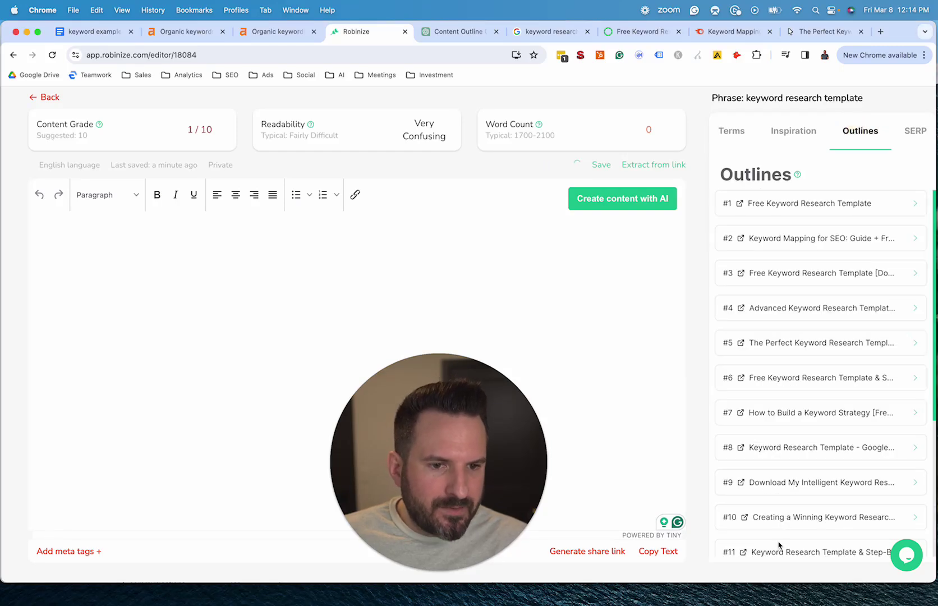
pyautogui.scroll(-4, 780, 449)
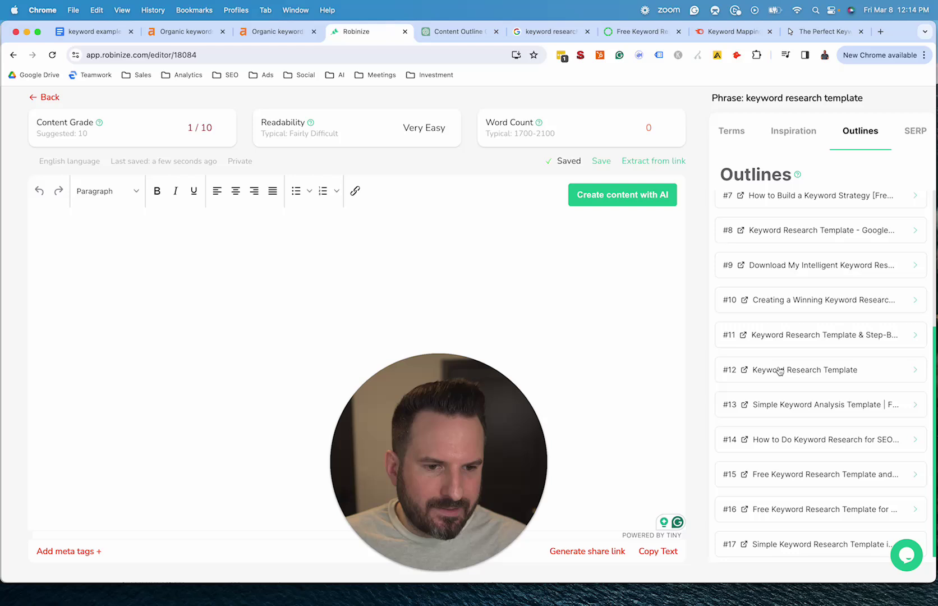
pyautogui.scroll(4, 813, 421)
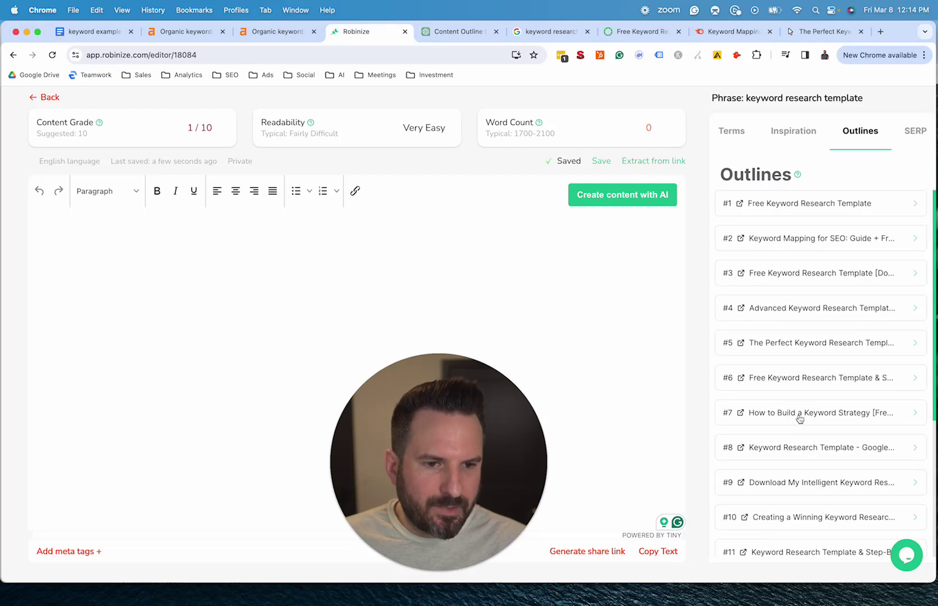
# - Expand competitor outlines #10 through #2 to reveal their headings
pyautogui.click(787, 519)
pyautogui.click(768, 482)
pyautogui.click(760, 446)
pyautogui.click(768, 405)
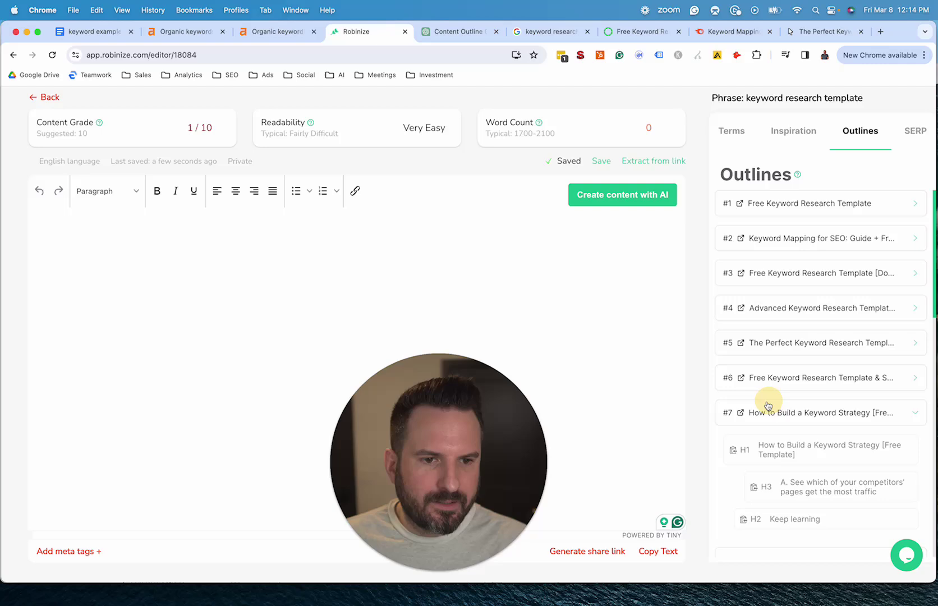
pyautogui.click(766, 377)
pyautogui.click(766, 341)
pyautogui.click(766, 308)
pyautogui.click(758, 270)
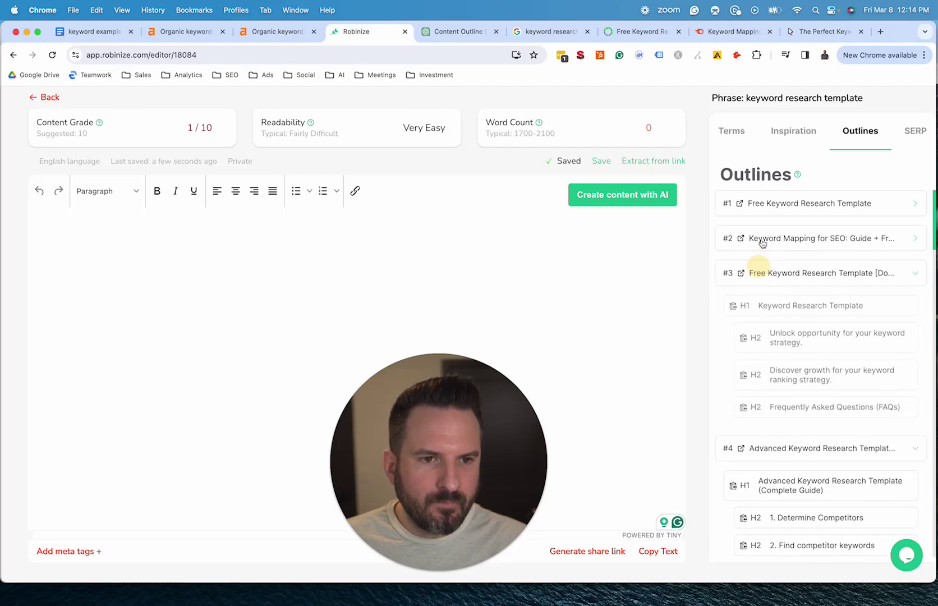
pyautogui.click(762, 238)
# - Select and copy all the competitor outlines' heading text
pyautogui.scroll(-10, 741, 303)
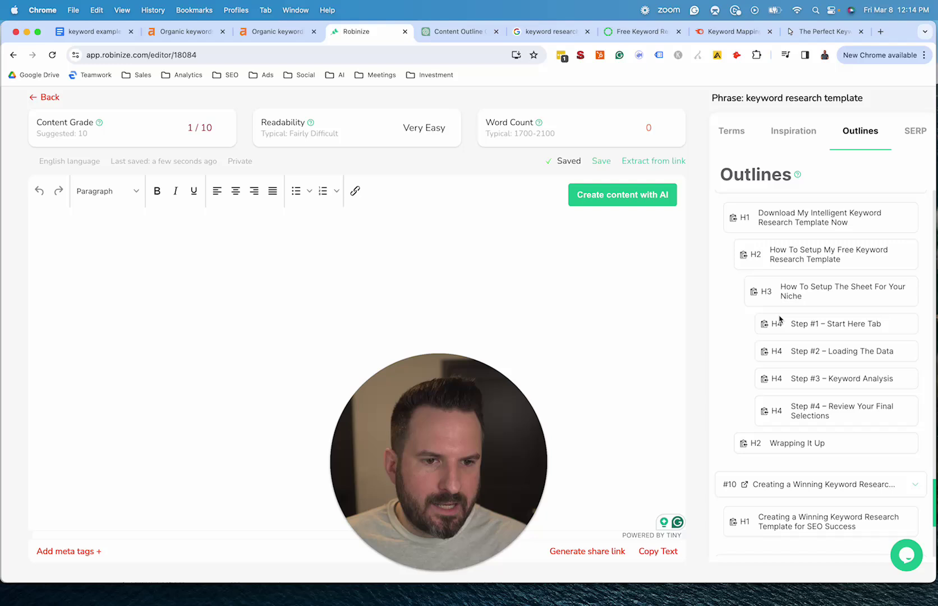
pyautogui.scroll(-4, 779, 319)
pyautogui.scroll(2, 780, 318)
pyautogui.scroll(-1, 780, 319)
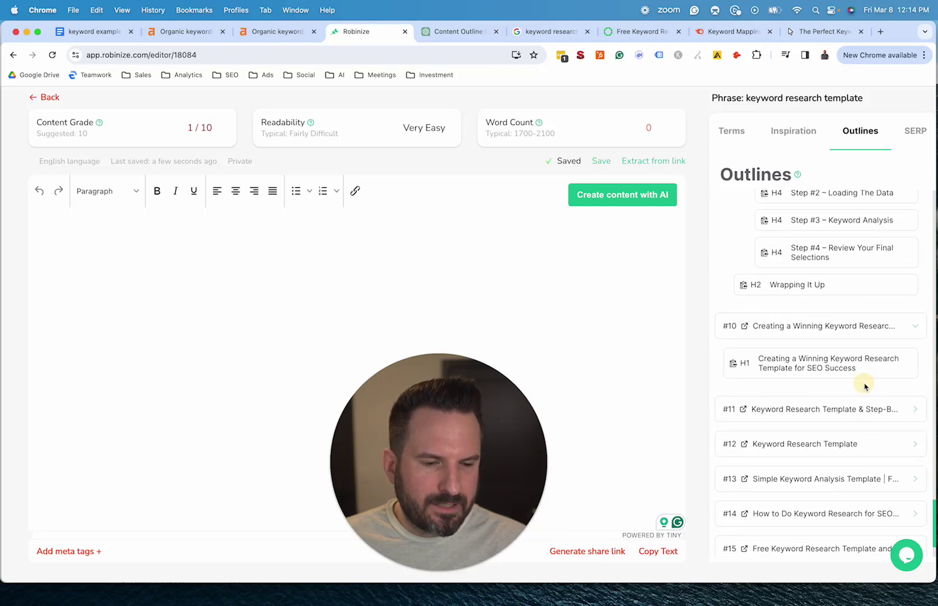
pyautogui.moveTo(865, 386); pyautogui.dragTo(736, 217)
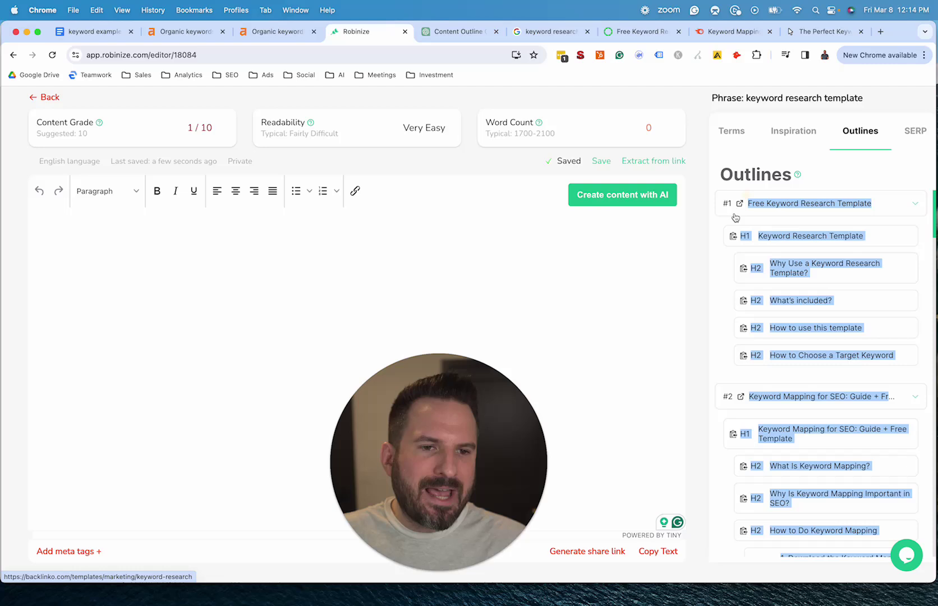
pyautogui.press('super+c')
# - Paste the Robinize competitor outlines under 'Outlines:' and send the prompt to ChatGPT
pyautogui.click(459, 32)
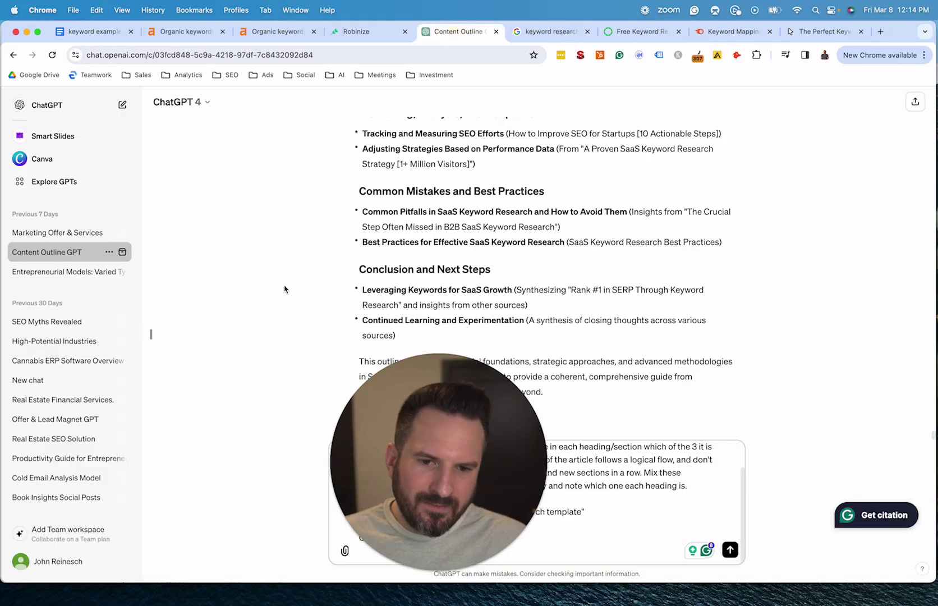
pyautogui.click(435, 550)
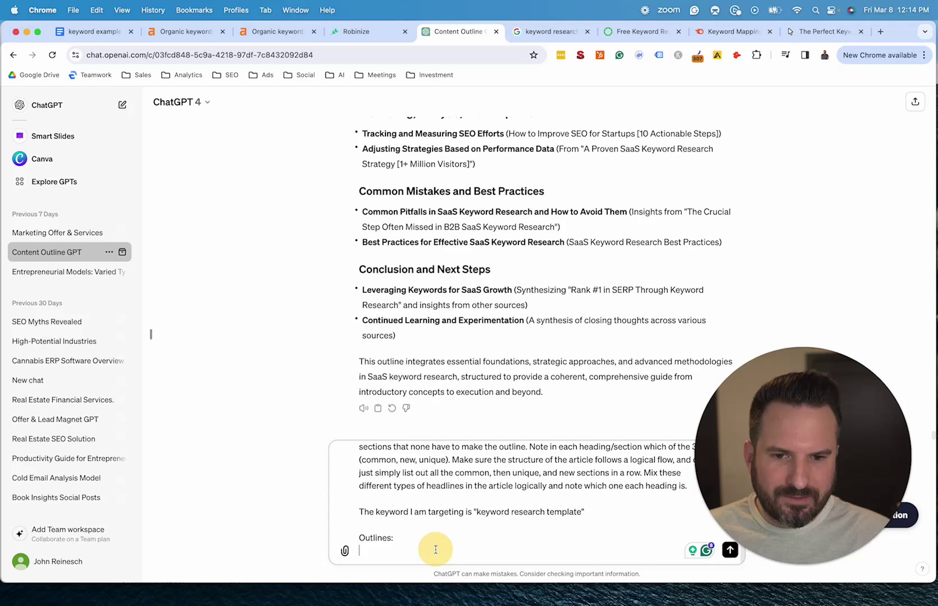
pyautogui.press('super+v')
pyautogui.press('Return')
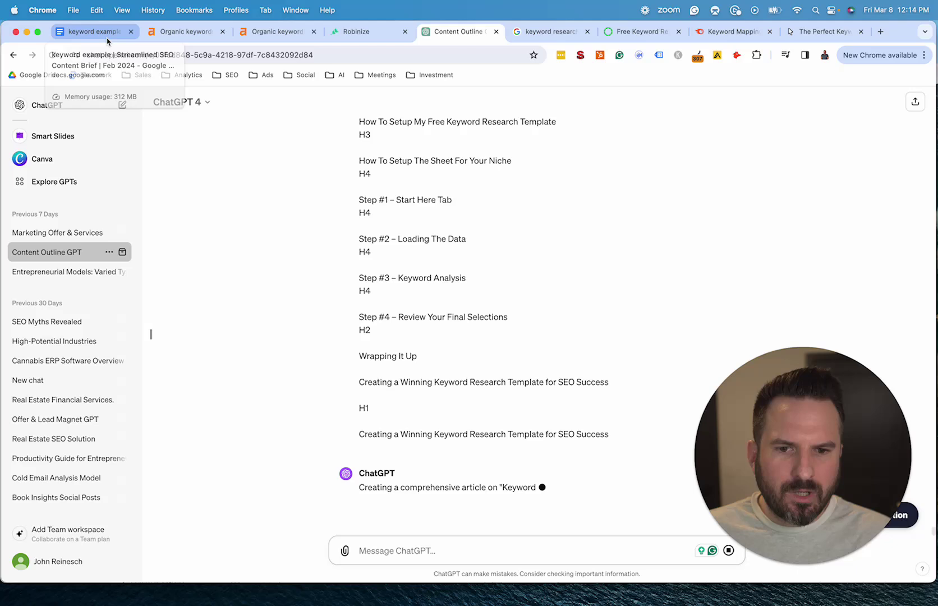
# - Edit the URL cell to read '/blog/keyword-research-template/', hyphenating the words and adding a trailing slash
pyautogui.click(106, 32)
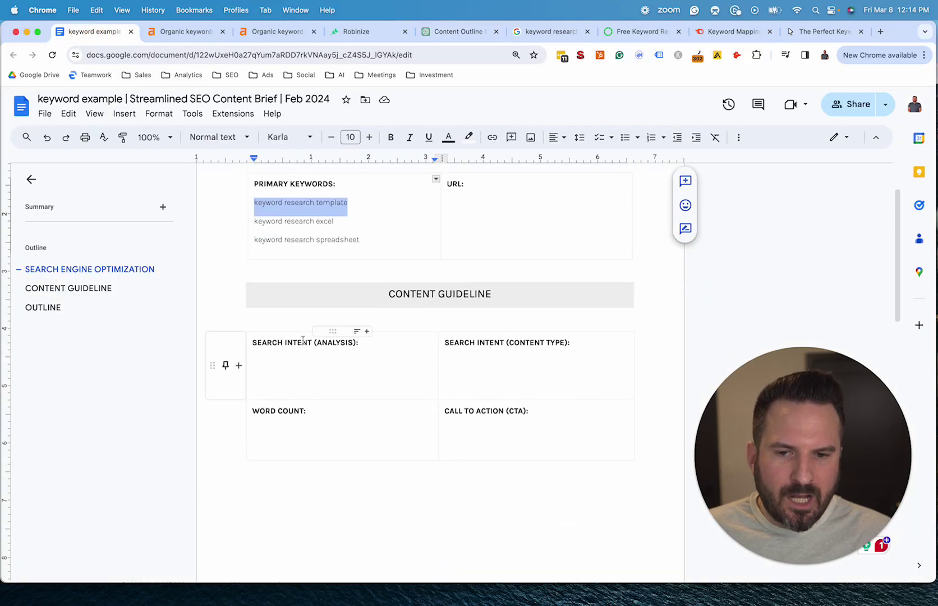
pyautogui.click(287, 369)
pyautogui.click(502, 354)
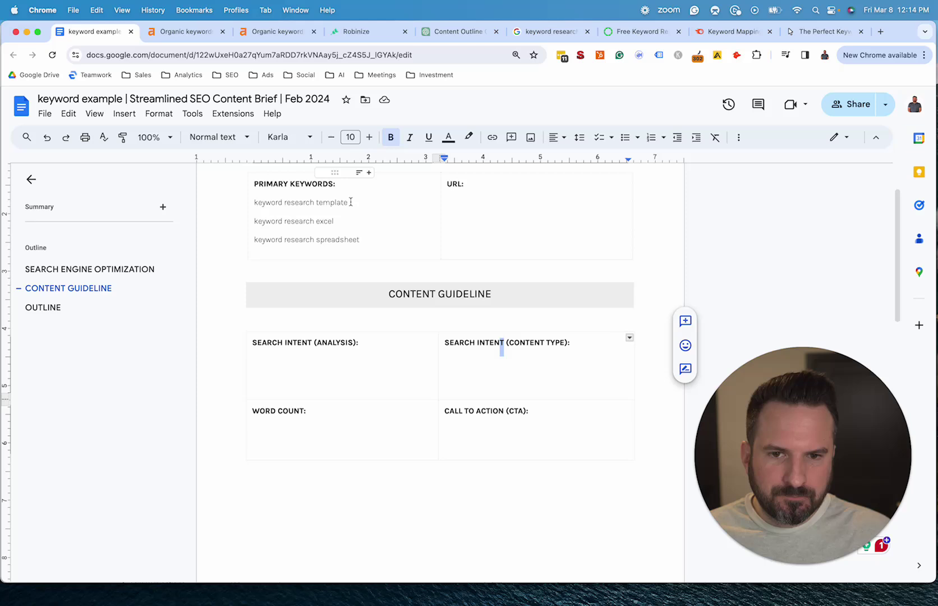
pyautogui.moveTo(361, 198); pyautogui.dragTo(256, 202)
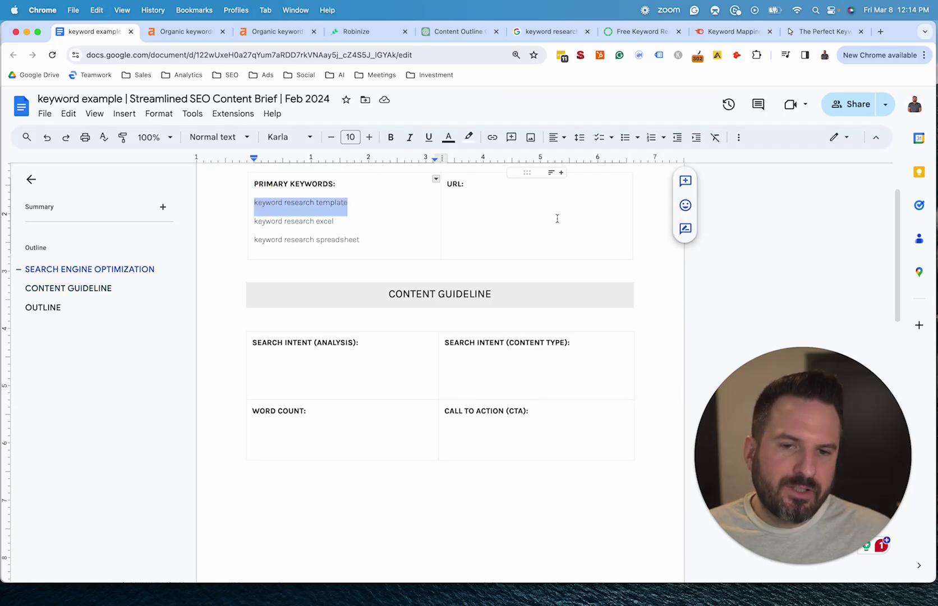
pyautogui.click(541, 218)
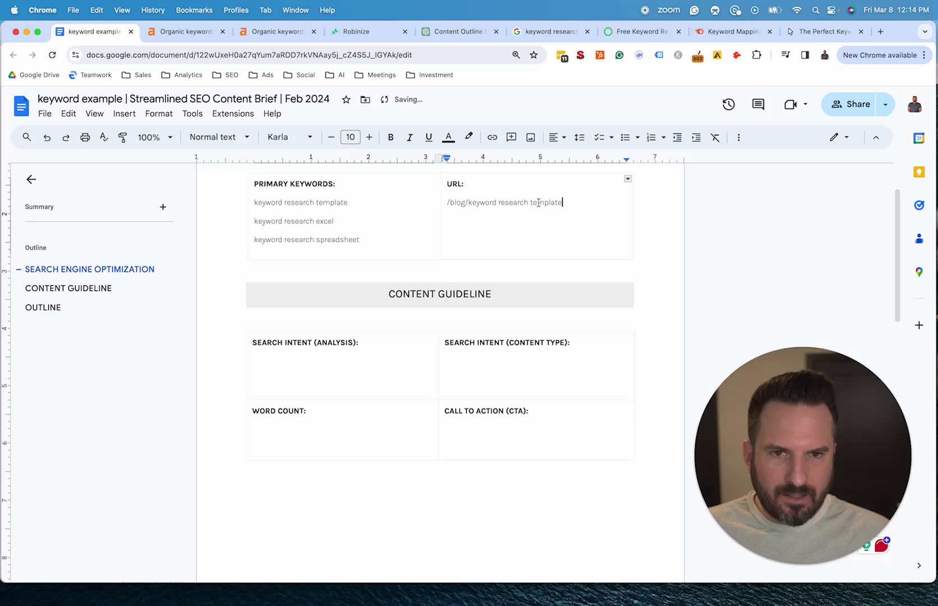
pyautogui.click(530, 203)
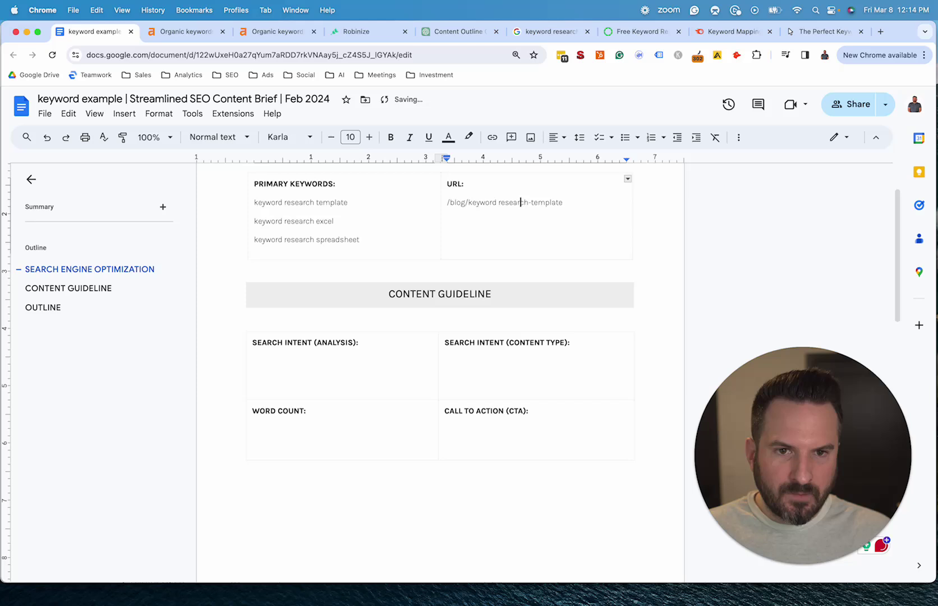
pyautogui.press('BackSpace')
pyautogui.write('-')
pyautogui.click(255, 266)
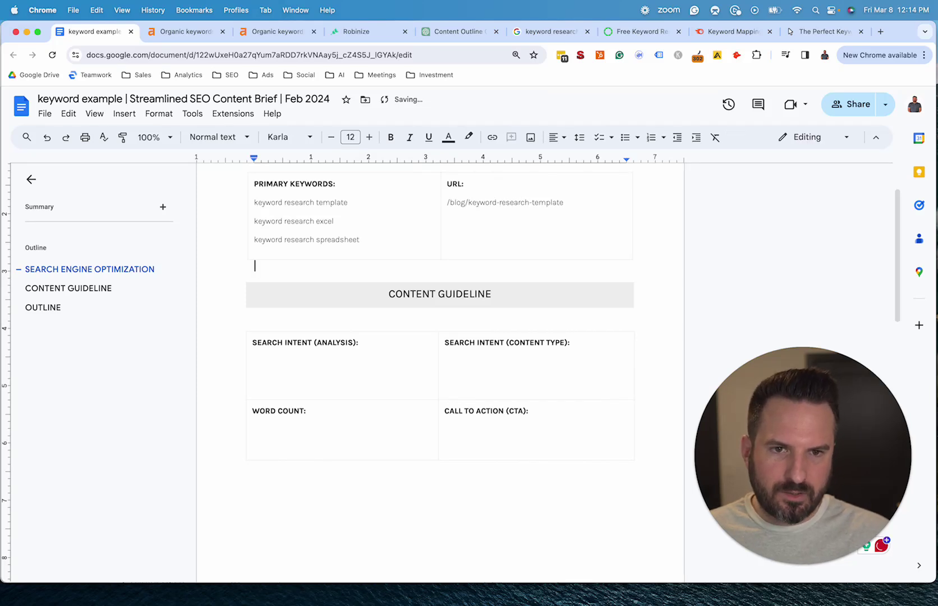
pyautogui.click(575, 199)
pyautogui.write('/')
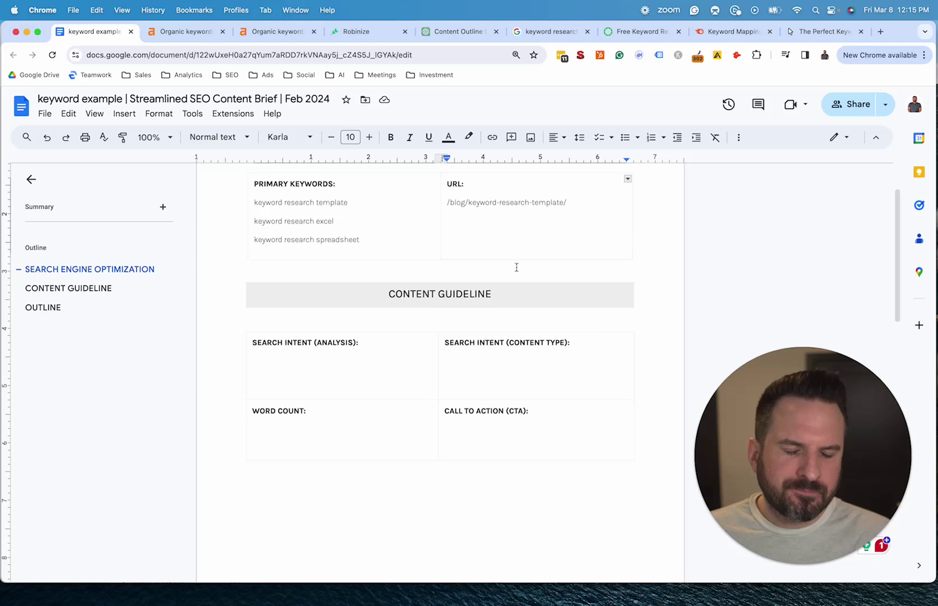
# - Enter a word count of 1,700 - 2,100, based on Robinize's suggested length
pyautogui.scroll(3, 492, 279)
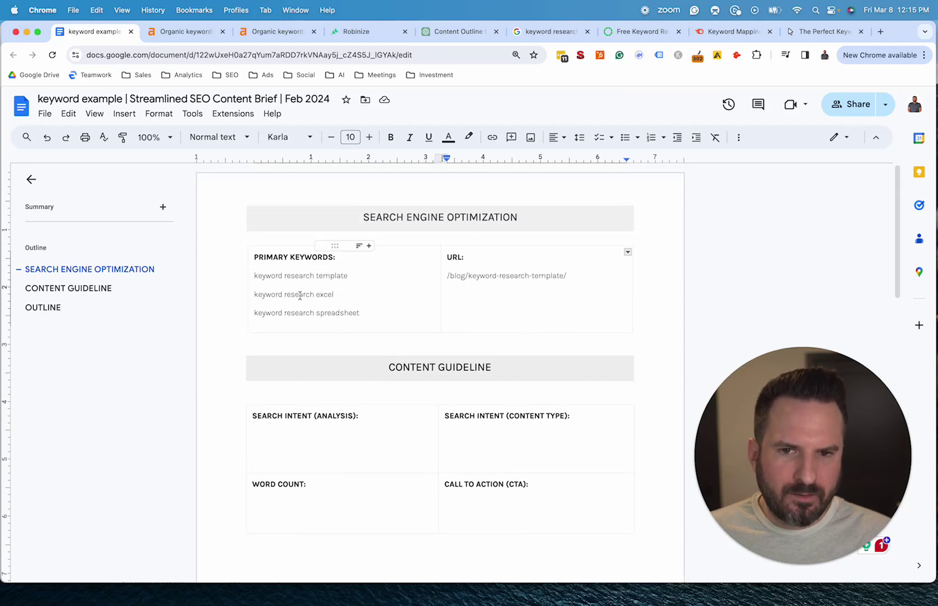
pyautogui.moveTo(295, 294); pyautogui.dragTo(585, 308)
pyautogui.scroll(-4, 585, 308)
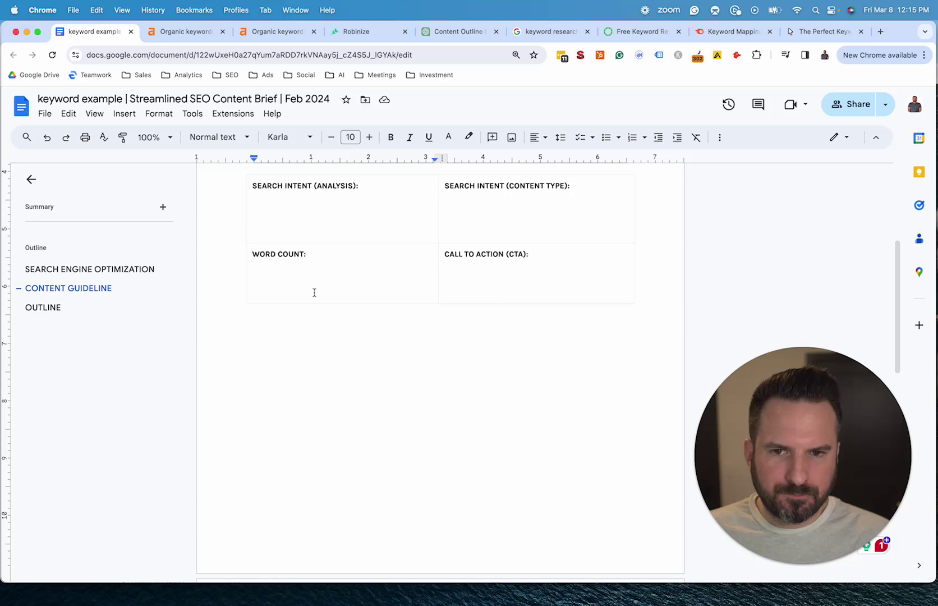
pyautogui.click(331, 278)
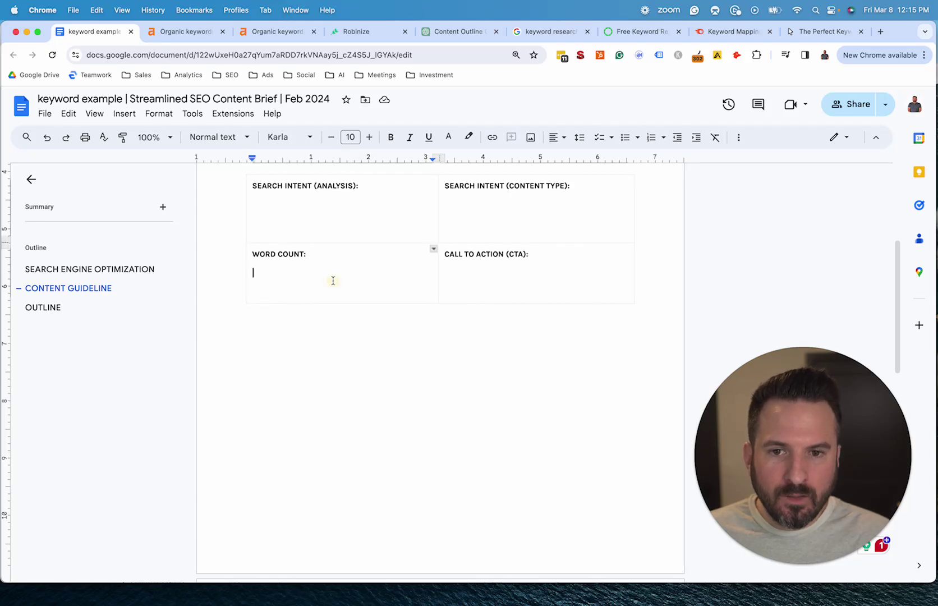
pyautogui.click(356, 31)
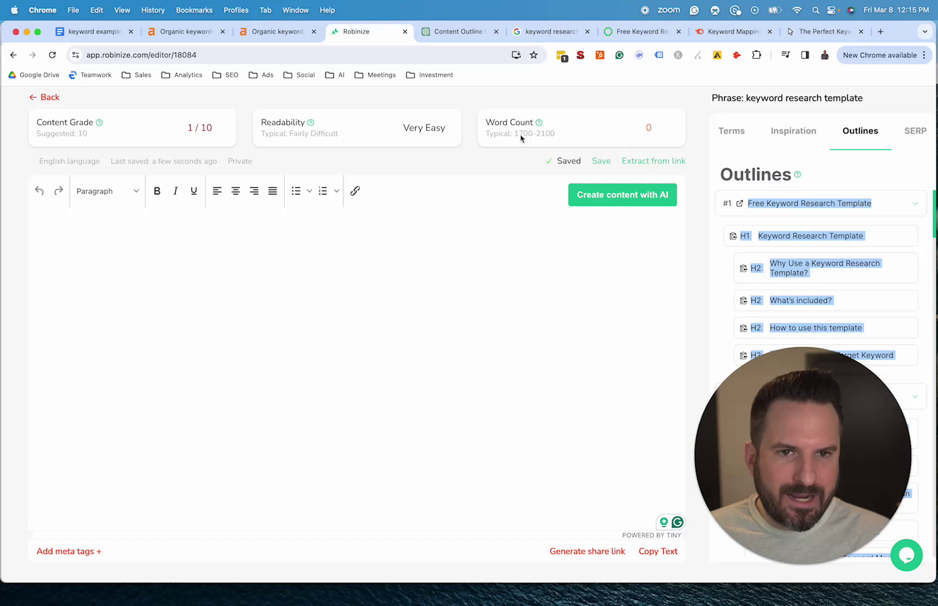
pyautogui.click(95, 32)
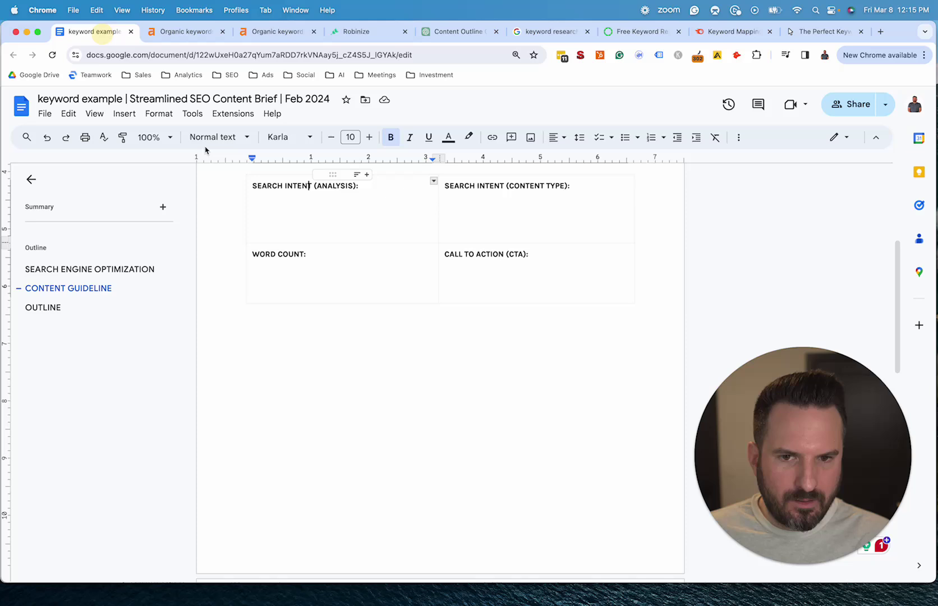
pyautogui.click(329, 279)
pyautogui.write('1,700 - 2,100')
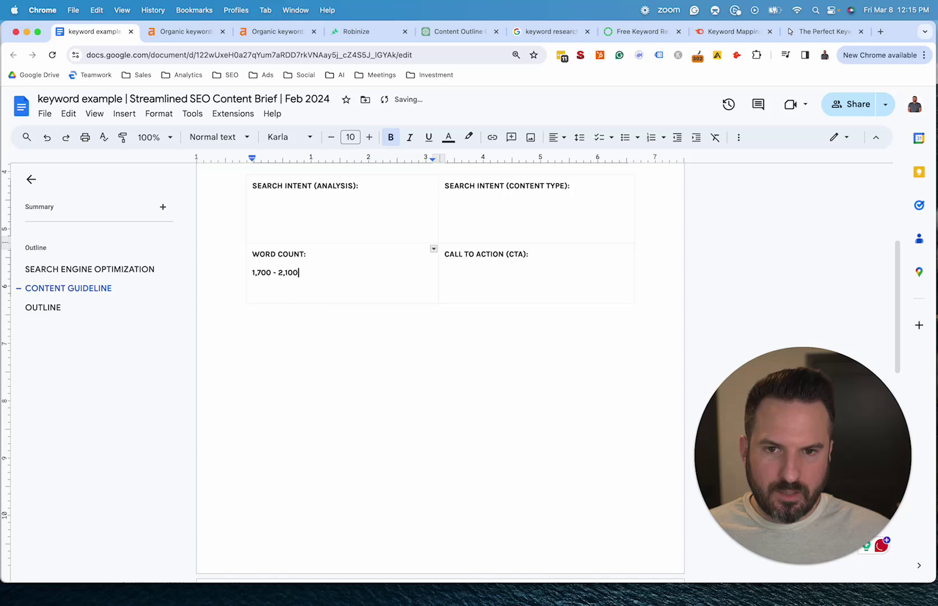
# - Enter 'Keyword research analysis template' as the Call to Action in unbolded text
pyautogui.press('super+b')
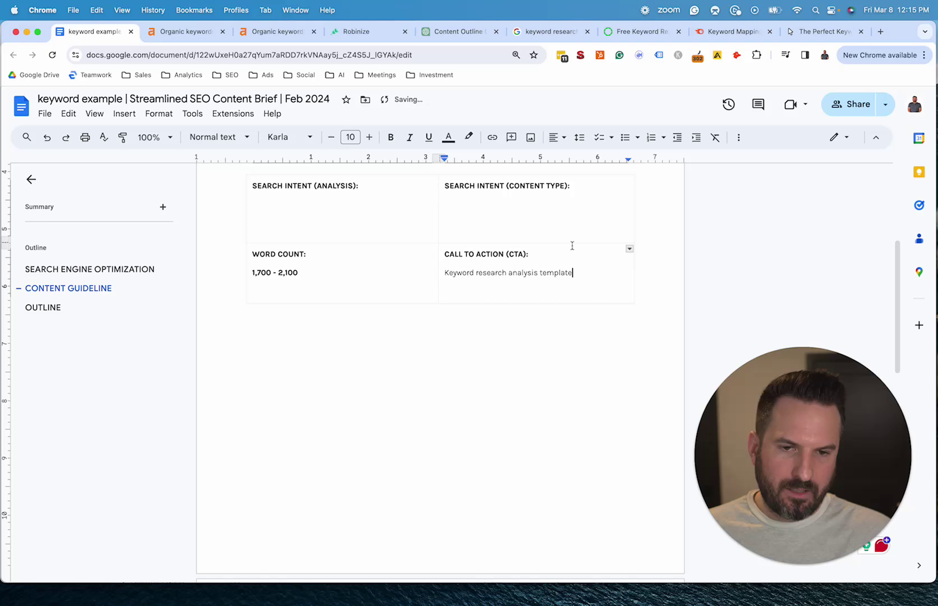
pyautogui.moveTo(455, 253); pyautogui.dragTo(580, 248)
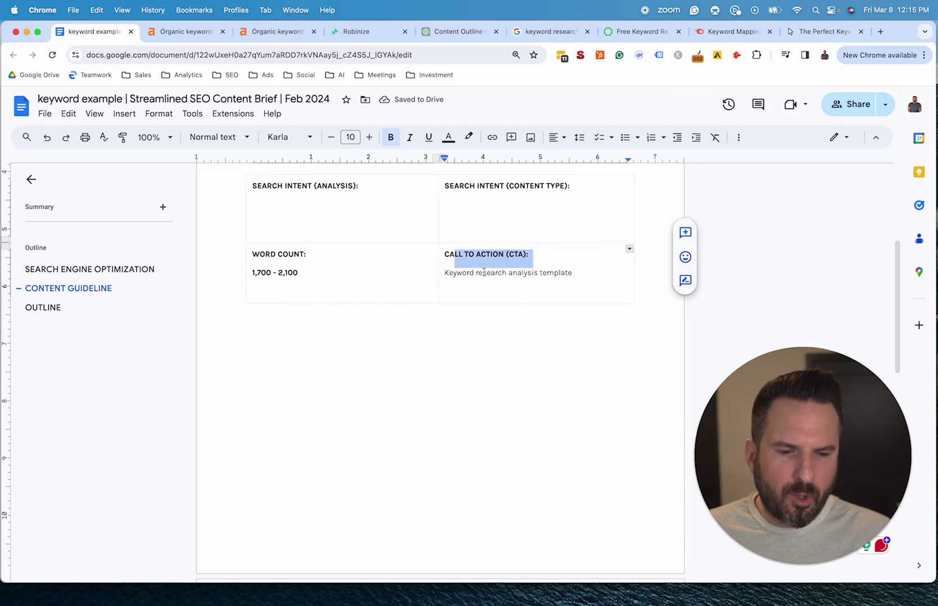
pyautogui.click(477, 262)
pyautogui.click(437, 251)
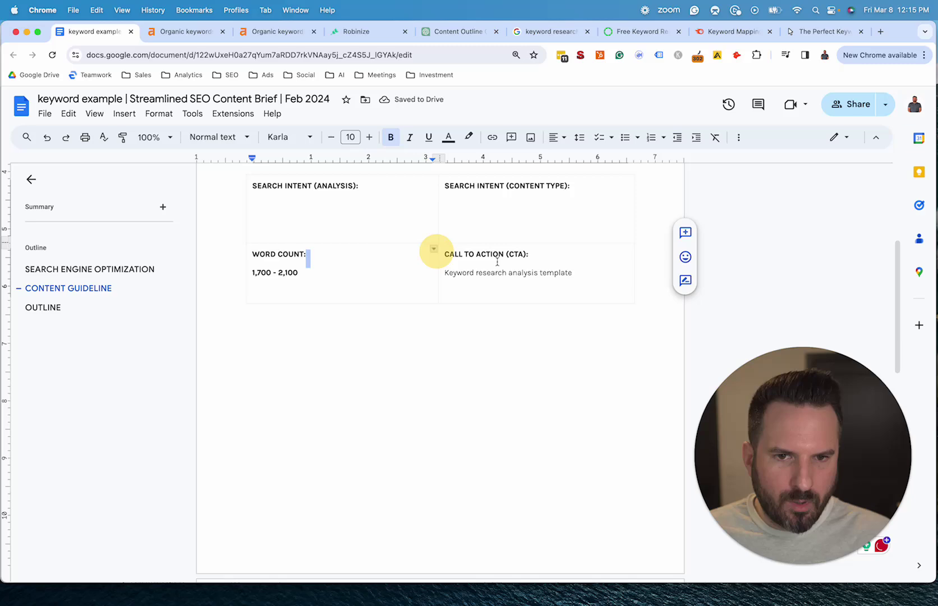
pyautogui.click(526, 264)
# - Scroll through the Google results for 'keyword research template'
pyautogui.click(330, 215)
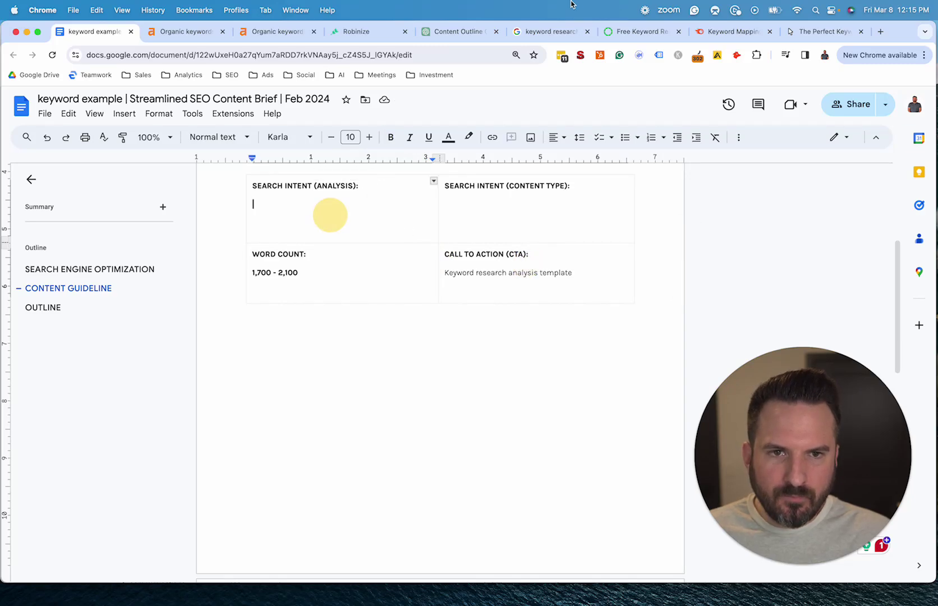
pyautogui.click(551, 31)
pyautogui.scroll(5, 490, 169)
pyautogui.scroll(-1, 360, 235)
pyautogui.scroll(-4, 304, 272)
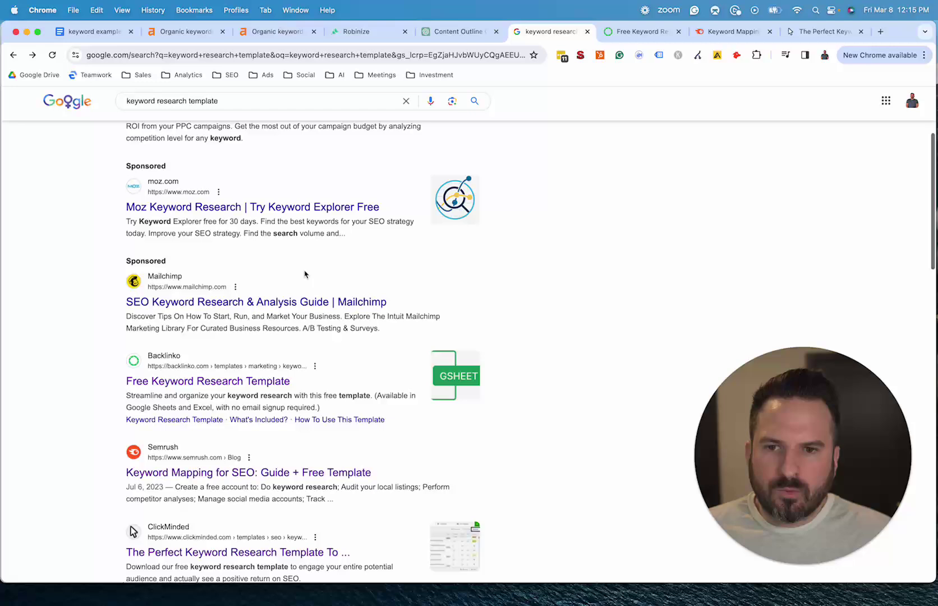
pyautogui.scroll(-3, 305, 273)
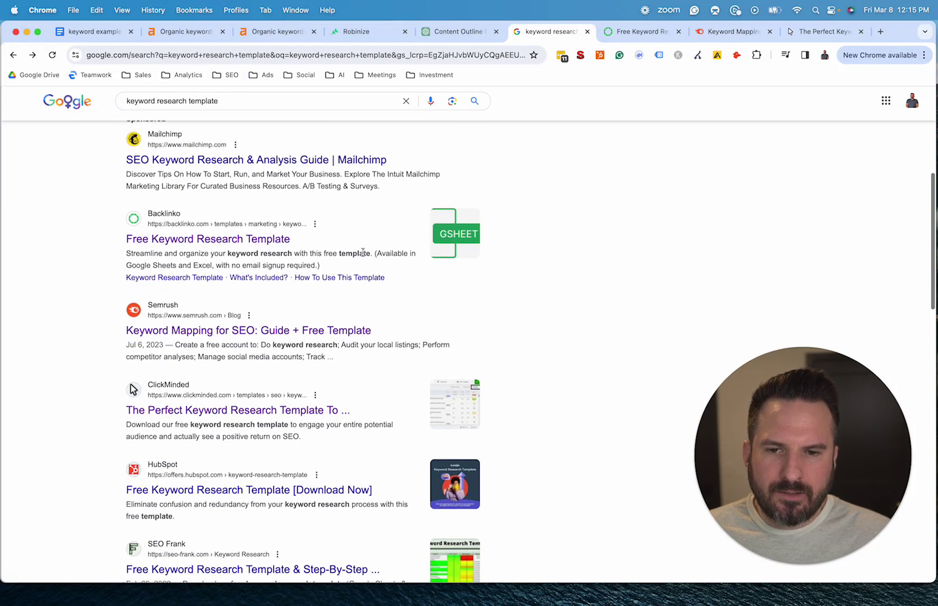
pyautogui.scroll(-2, 364, 253)
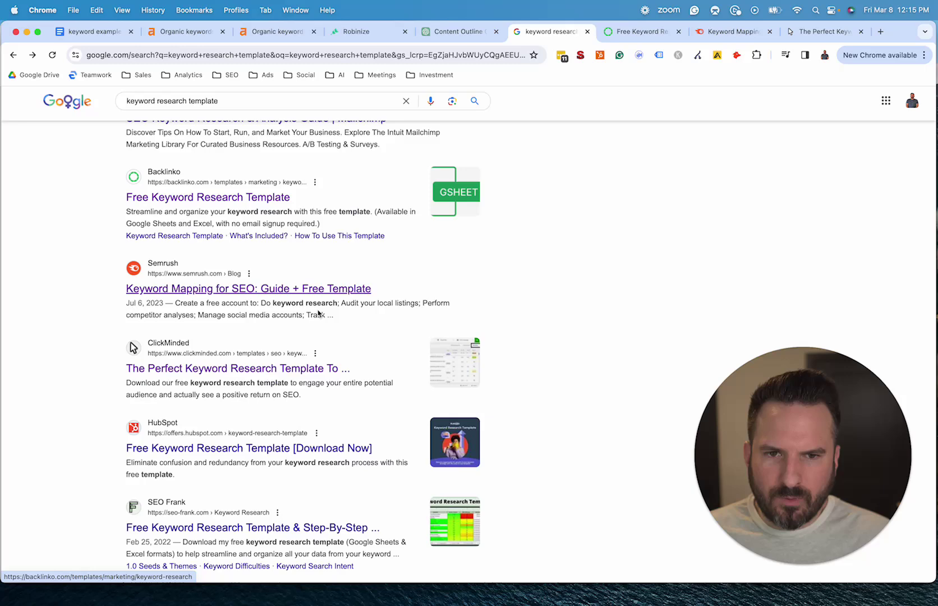
pyautogui.scroll(-3, 309, 398)
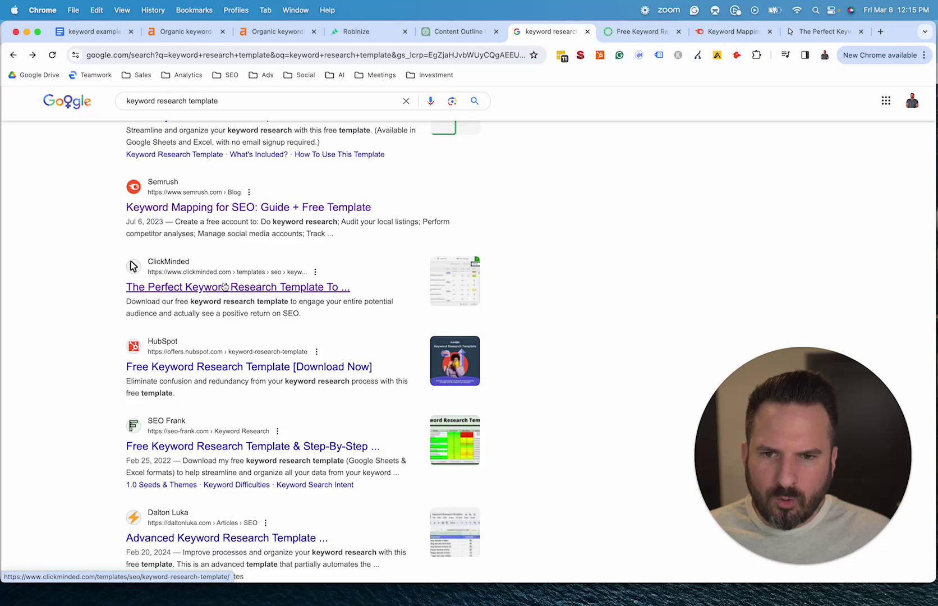
# - Skim the ClickMinded template article in a new tab, close it, and keep scrolling the results
pyautogui.keyDown('super'); pyautogui.click(224, 286); pyautogui.keyUp('super')
pyautogui.hotkey('ctrl', 'Tab')
pyautogui.scroll(-10, 441, 298)
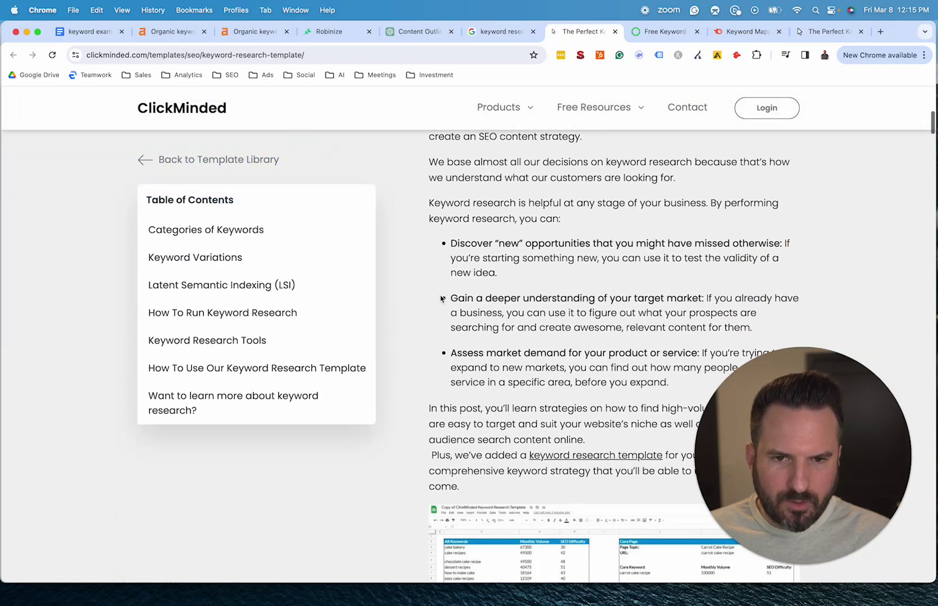
pyautogui.scroll(-15, 441, 298)
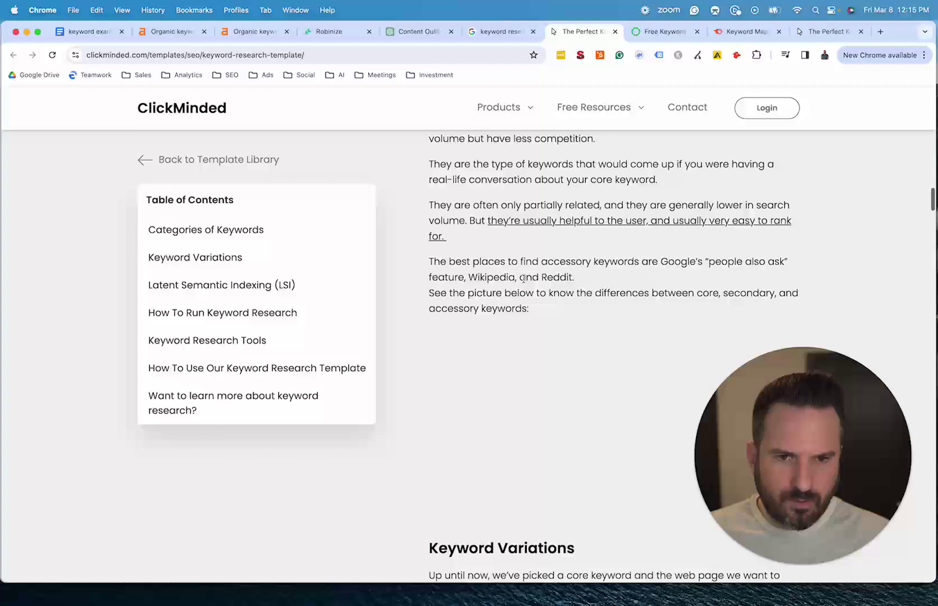
pyautogui.scroll(-10, 523, 278)
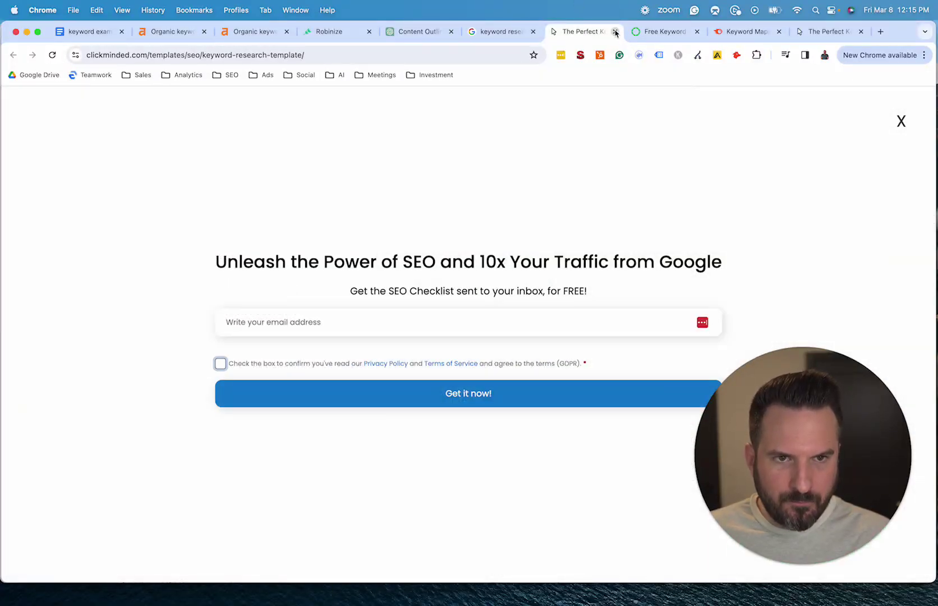
pyautogui.click(616, 32)
pyautogui.scroll(-2, 233, 339)
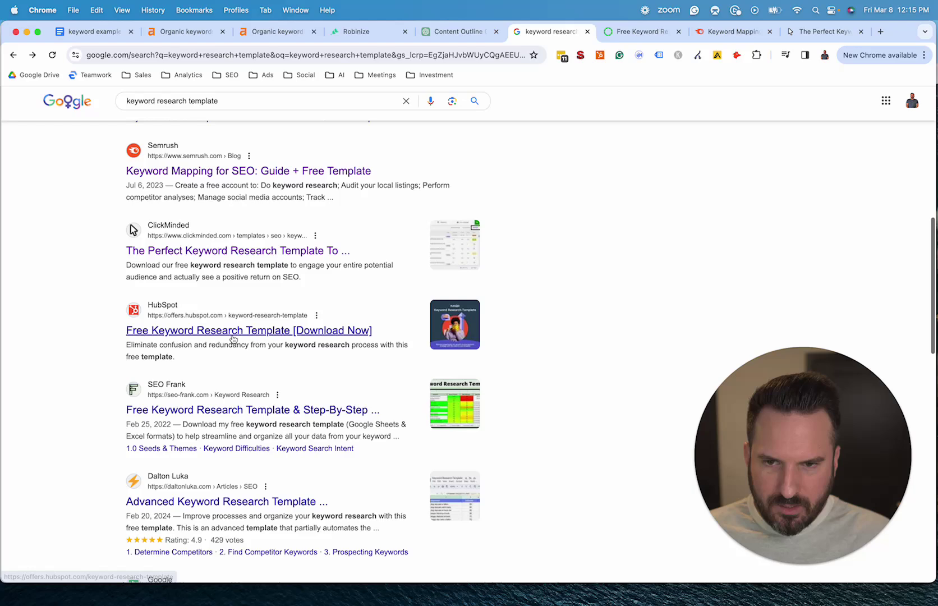
pyautogui.scroll(-4, 234, 338)
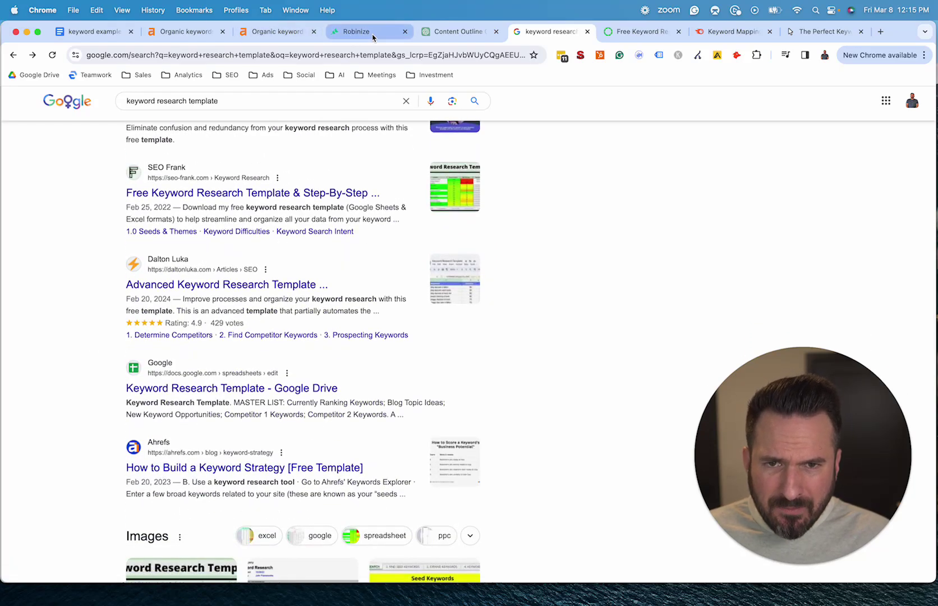
# - Ask ChatGPT to analyze the search intent and ranking content type, correcting 'analyse' to 'analyze'
pyautogui.click(462, 34)
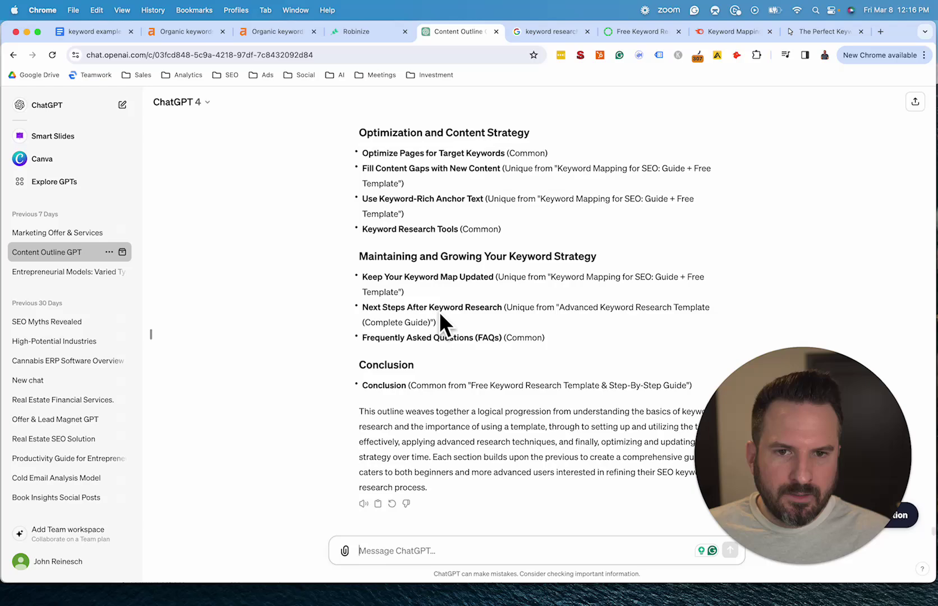
pyautogui.scroll(10, 433, 273)
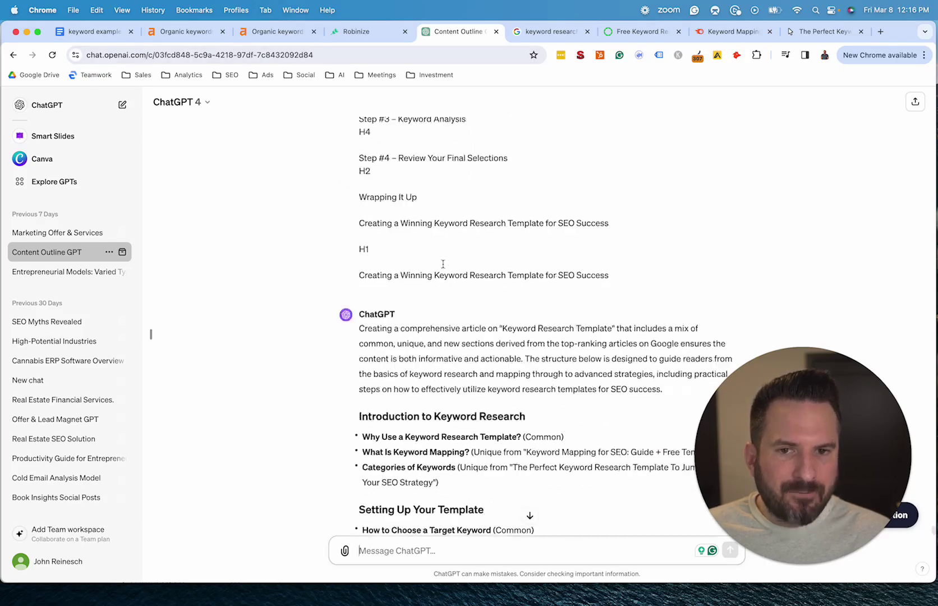
pyautogui.scroll(-15, 438, 271)
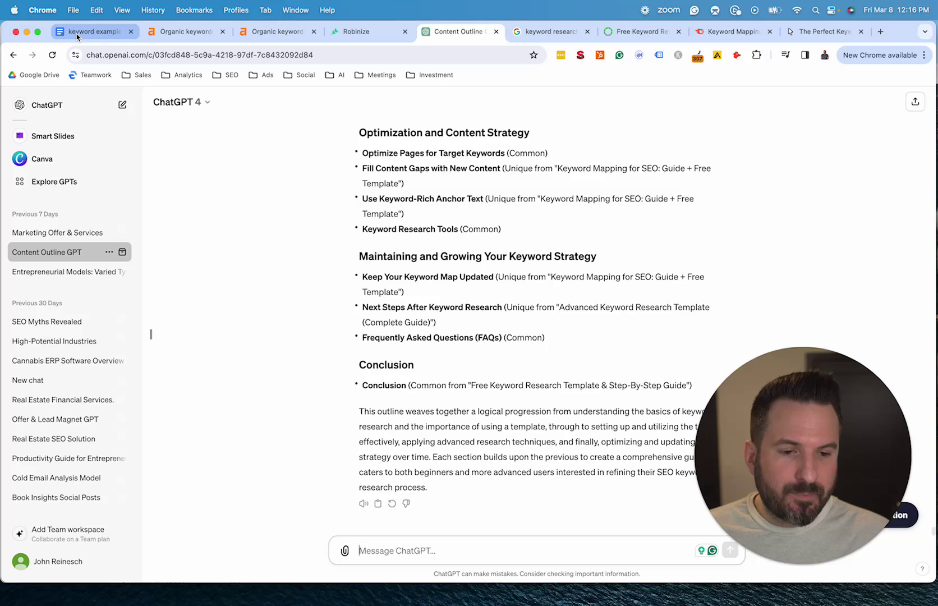
pyautogui.click(404, 550)
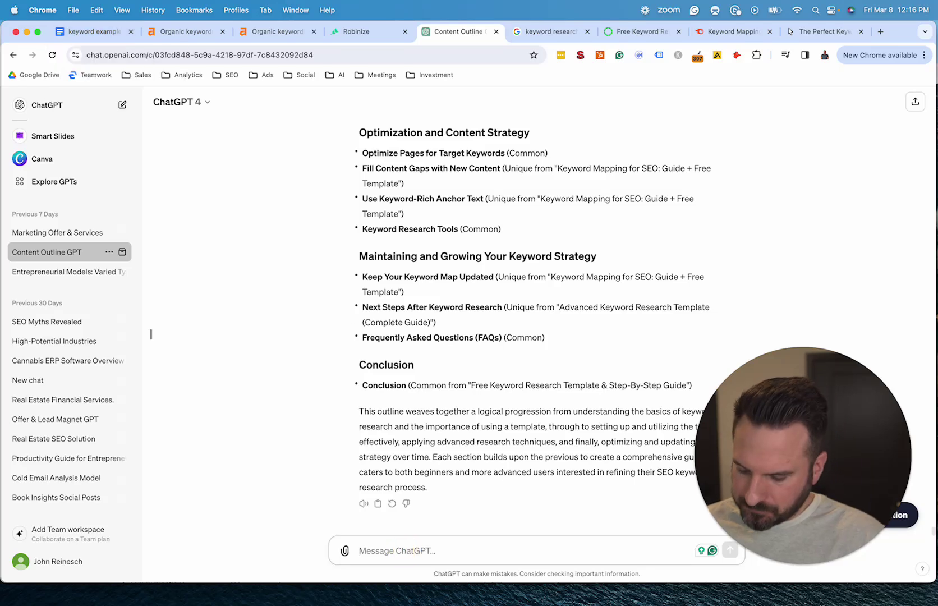
pyautogui.write('Can you analyse the search intent? And also the type of content that shows')
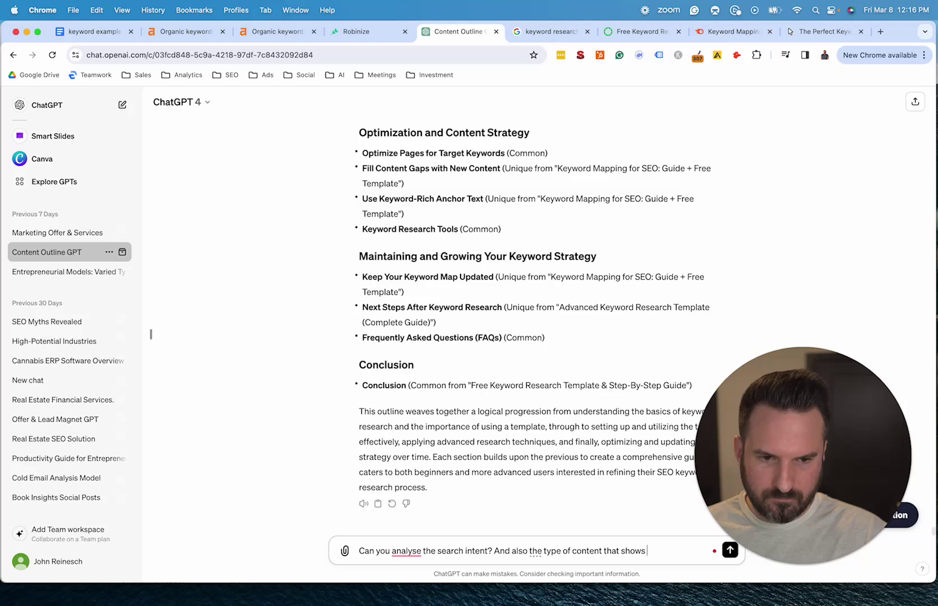
pyautogui.write('up?')
pyautogui.click(400, 550)
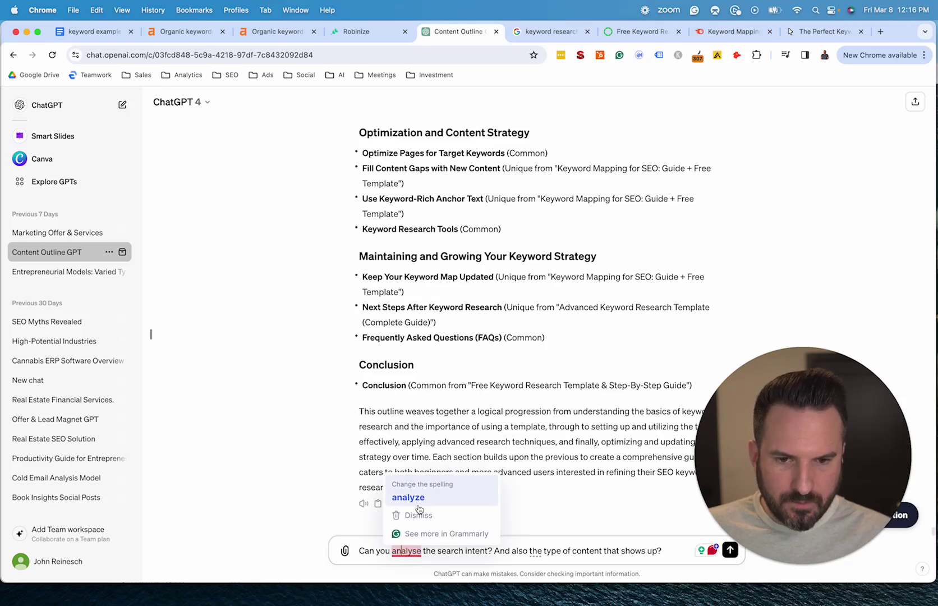
pyautogui.click(416, 498)
# - Add 'Be concise, 3-5 sentences', fix the spelling of 'concise', and send the question
pyautogui.click(657, 550)
pyautogui.write('Be')
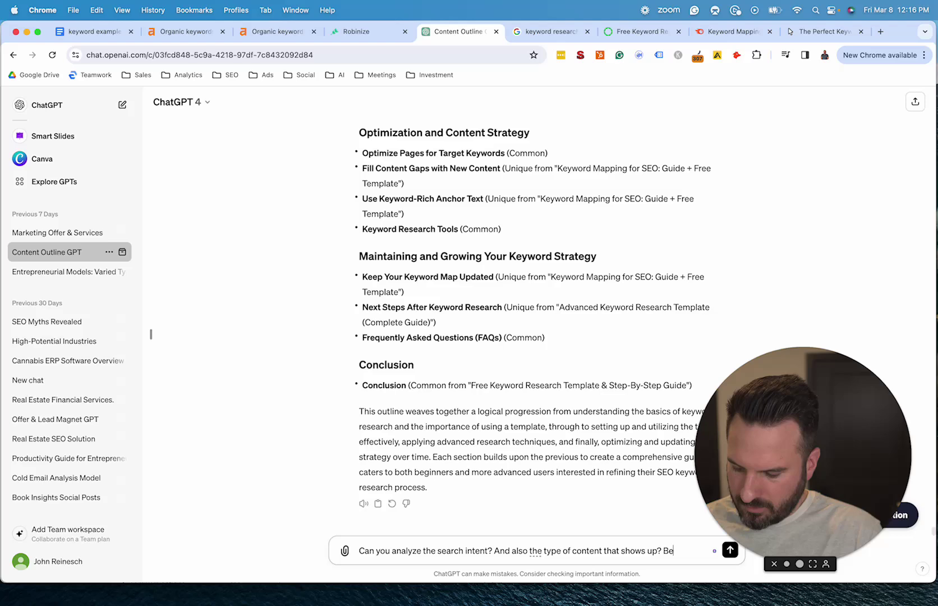
pyautogui.write(' concsice,')
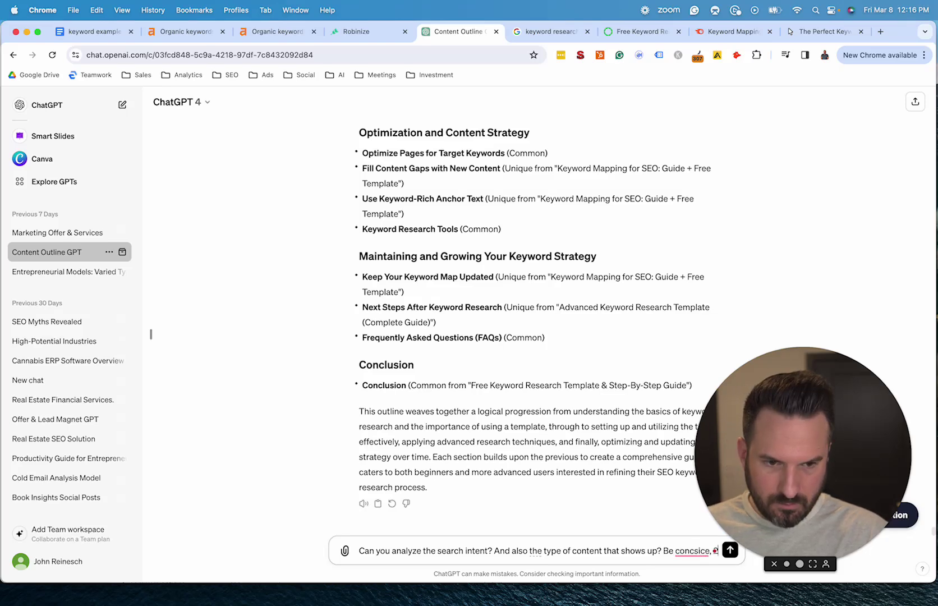
pyautogui.write(' 3-5')
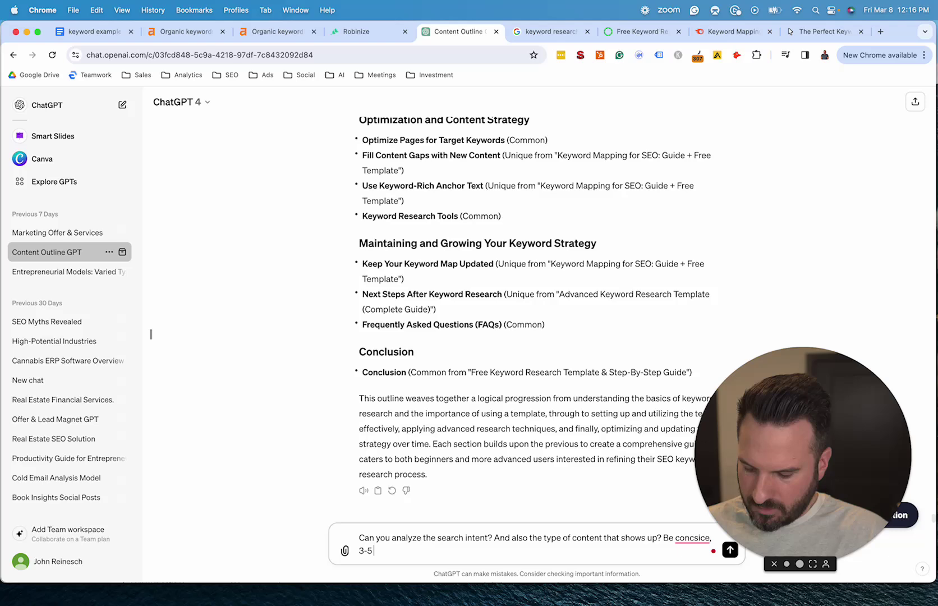
pyautogui.write(' sentences')
pyautogui.click(679, 539)
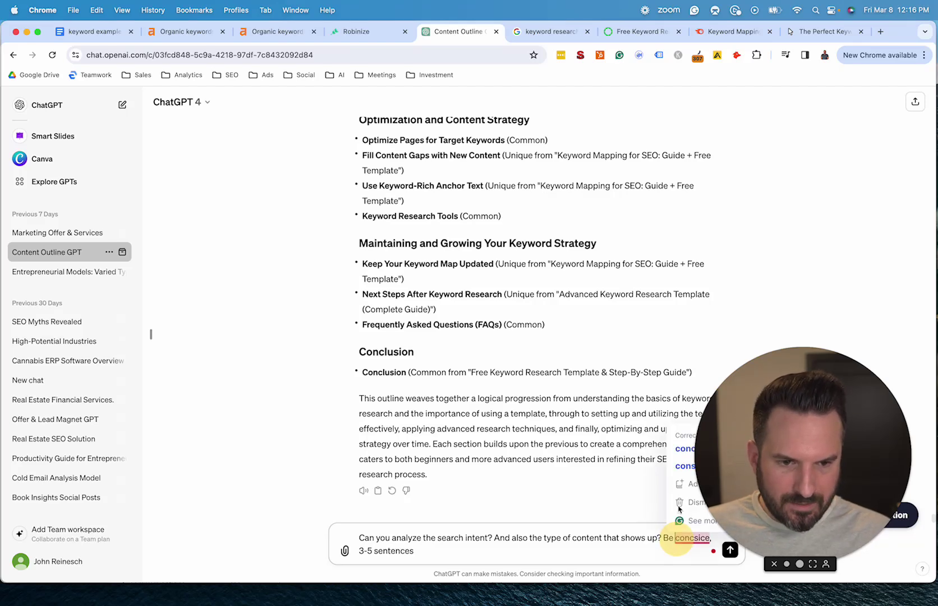
pyautogui.click(685, 449)
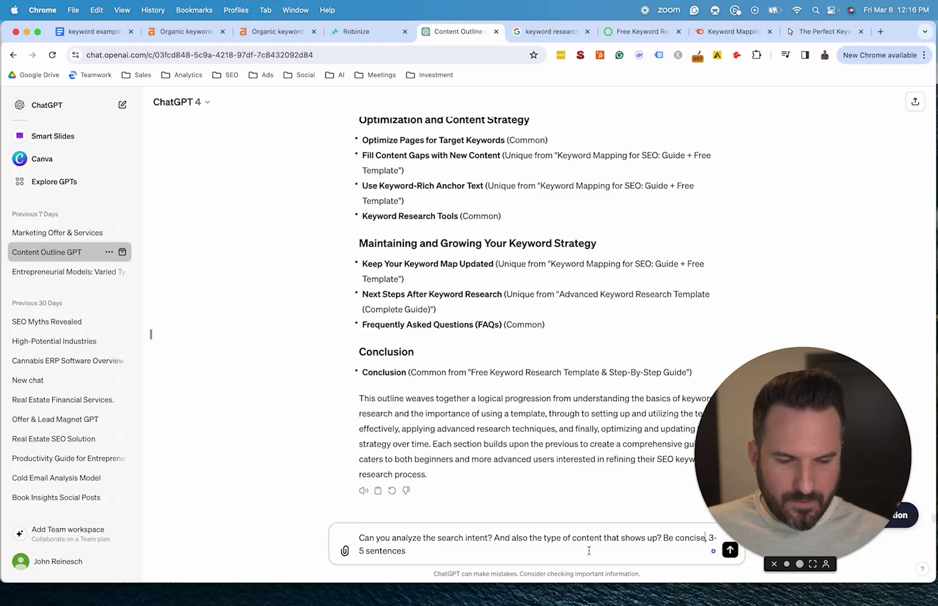
pyautogui.press('Return')
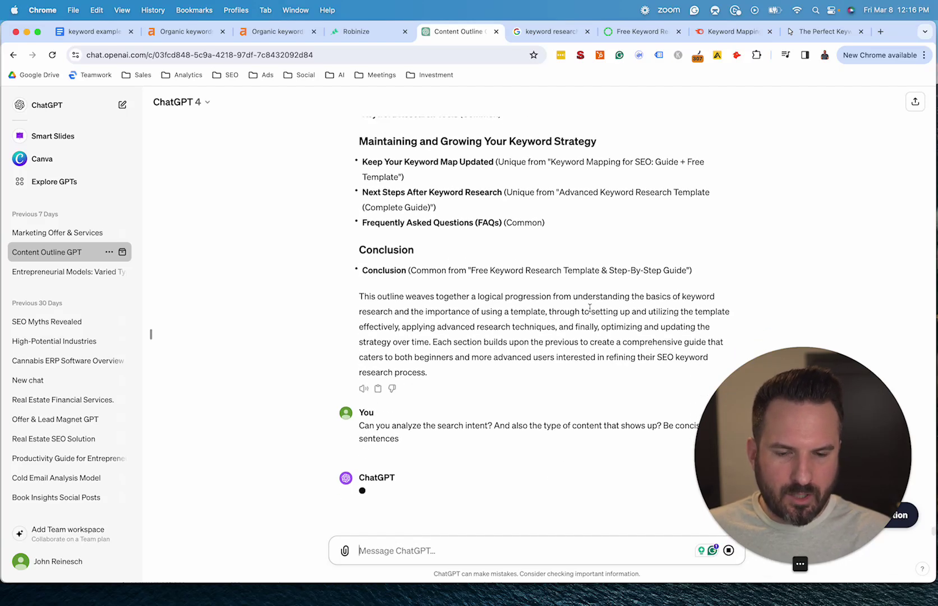
# - Select and copy the first three sentences of ChatGPT's reply about the search intent
pyautogui.moveTo(766, 440); pyautogui.dragTo(763, 209)
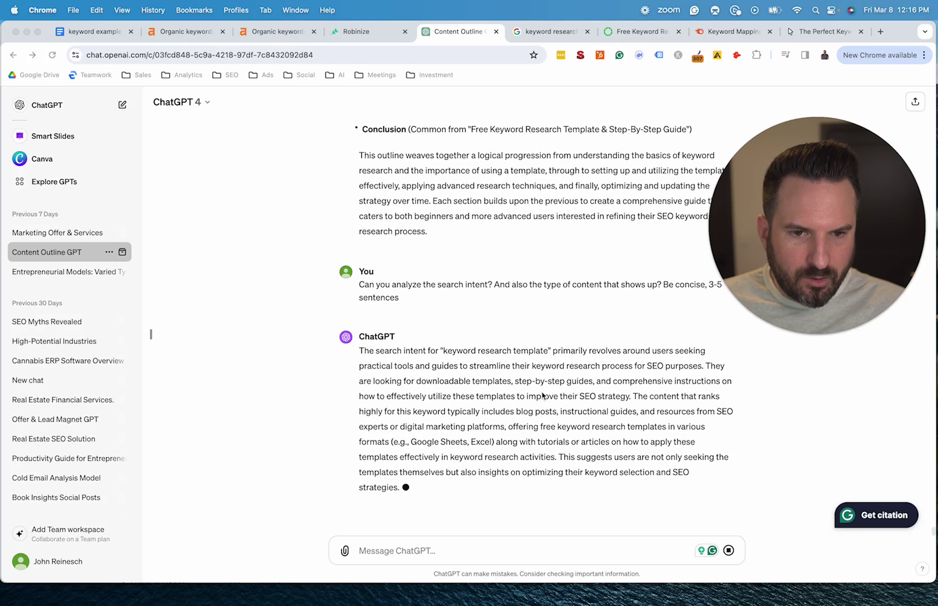
pyautogui.click(625, 412)
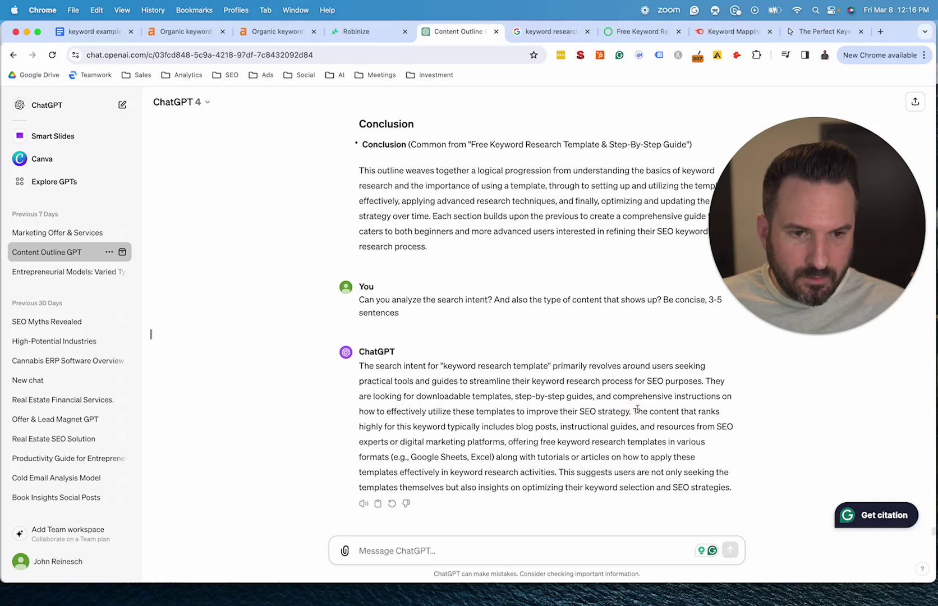
pyautogui.moveTo(632, 412); pyautogui.dragTo(360, 370)
pyautogui.press('super+c')
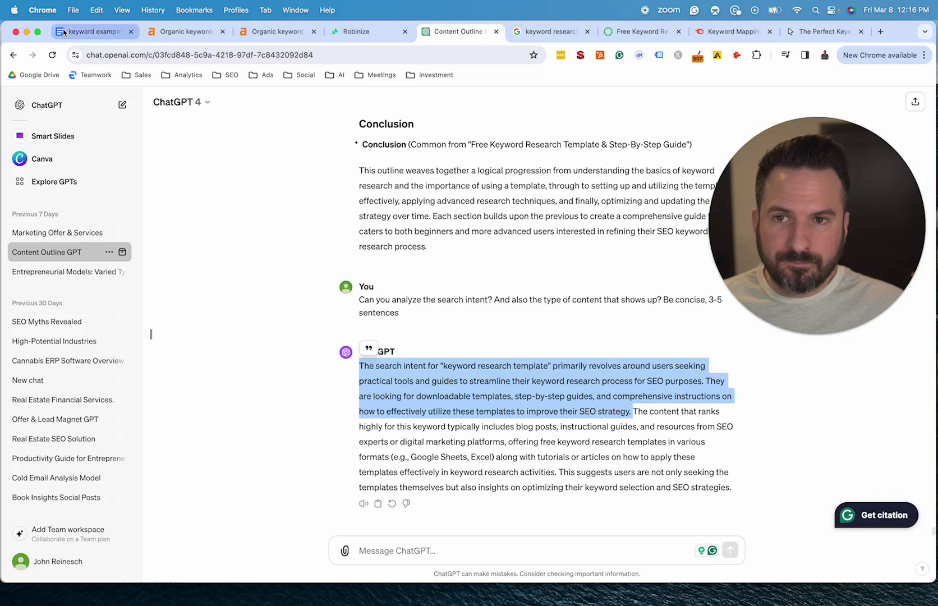
# - Paste the copied search-intent sentences into the Search Intent (Analysis) cell
pyautogui.click(90, 31)
pyautogui.press('super+v')
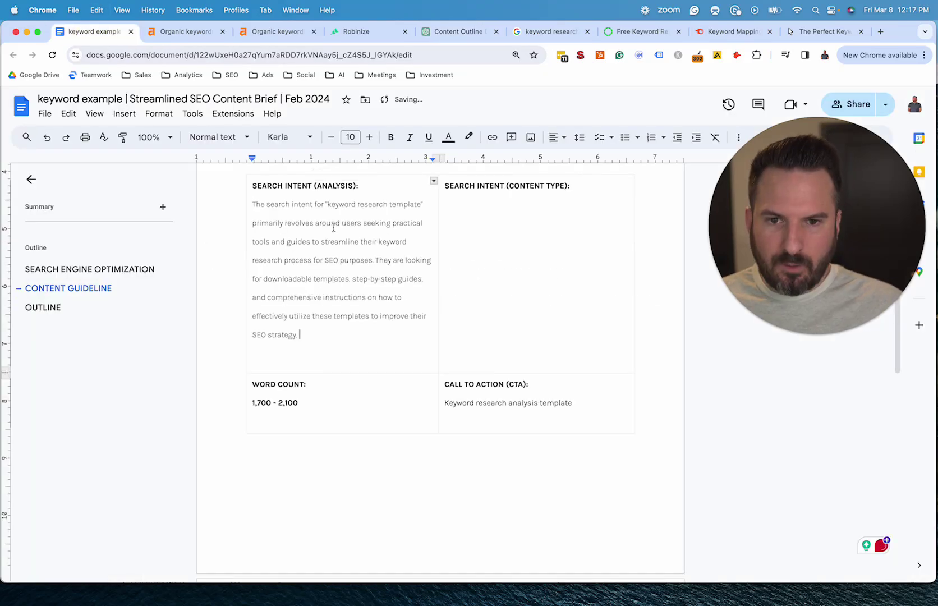
pyautogui.click(374, 34)
pyautogui.click(463, 34)
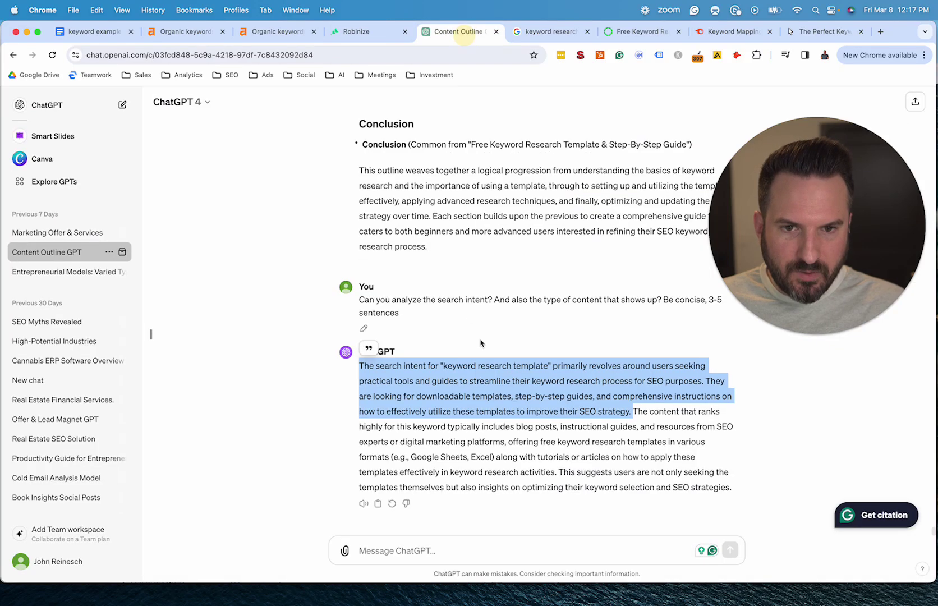
pyautogui.click(625, 414)
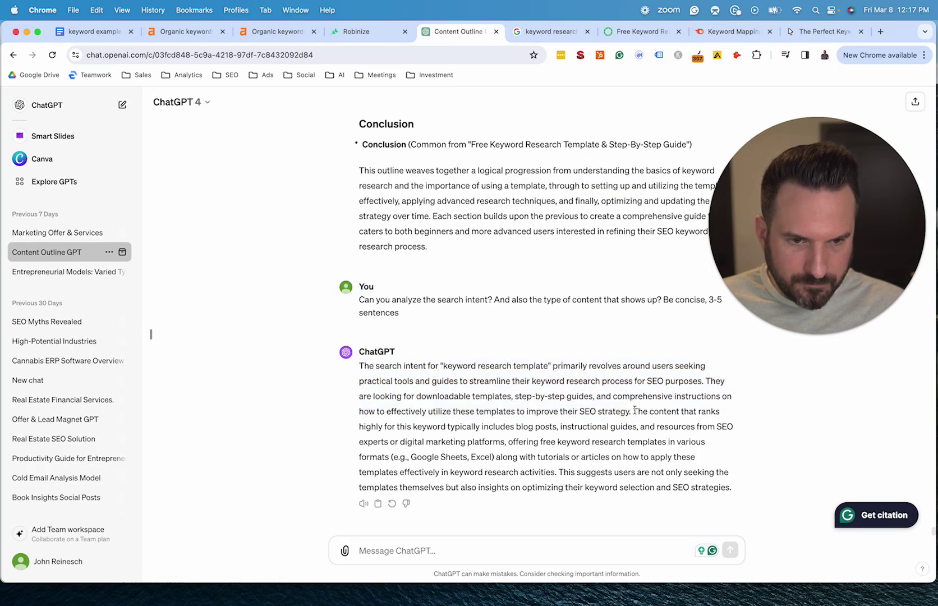
# - Copy the rest of ChatGPT's reply into the Search Intent (Content Type) cell
pyautogui.moveTo(634, 410); pyautogui.dragTo(716, 494)
pyautogui.click(92, 32)
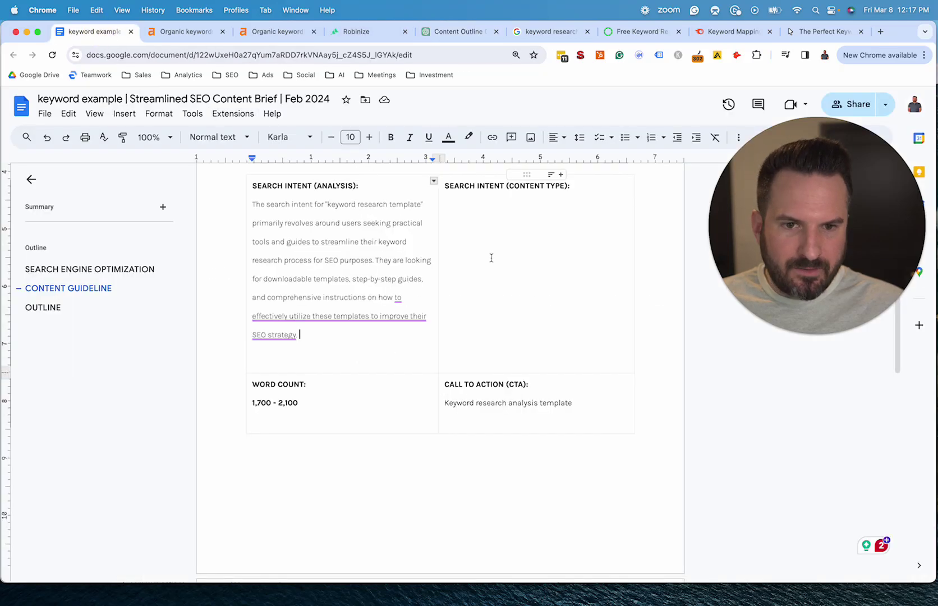
pyautogui.click(491, 258)
pyautogui.press('super+v')
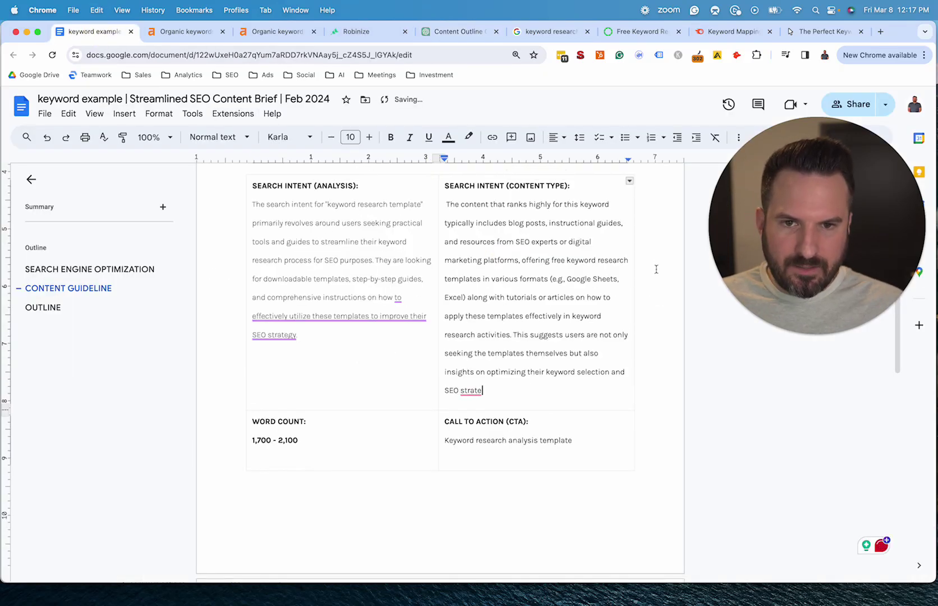
pyautogui.moveTo(507, 204); pyautogui.dragTo(519, 337)
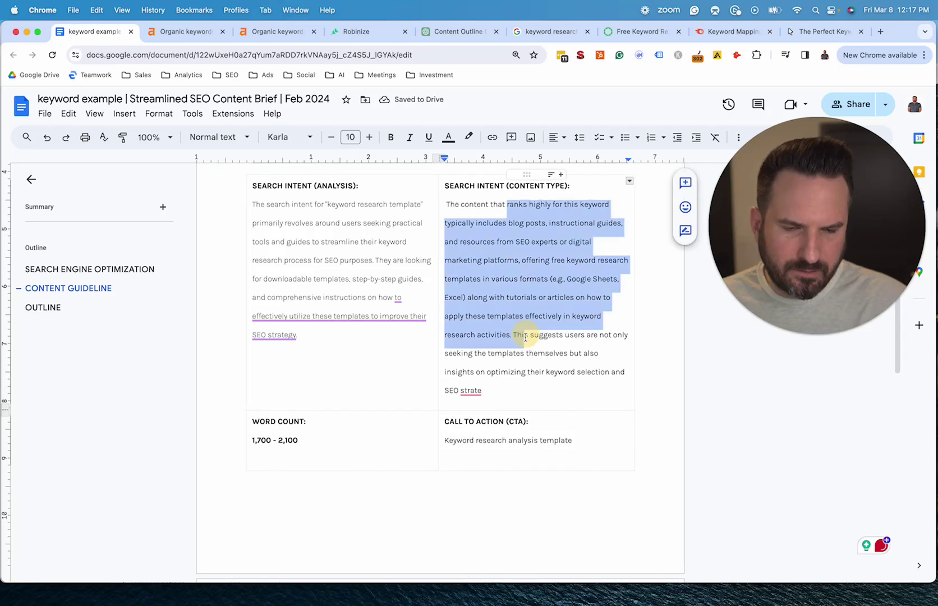
pyautogui.click(547, 32)
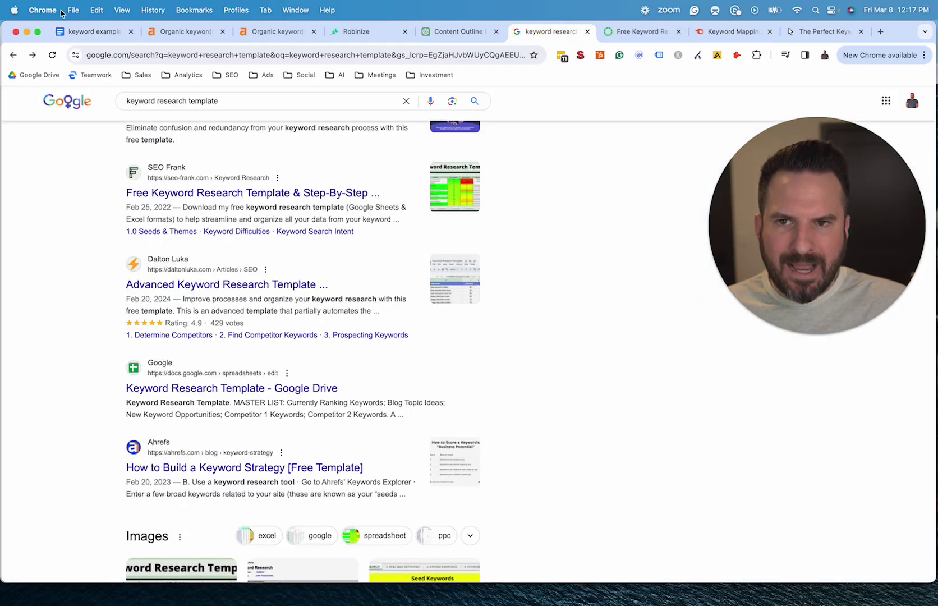
pyautogui.click(92, 31)
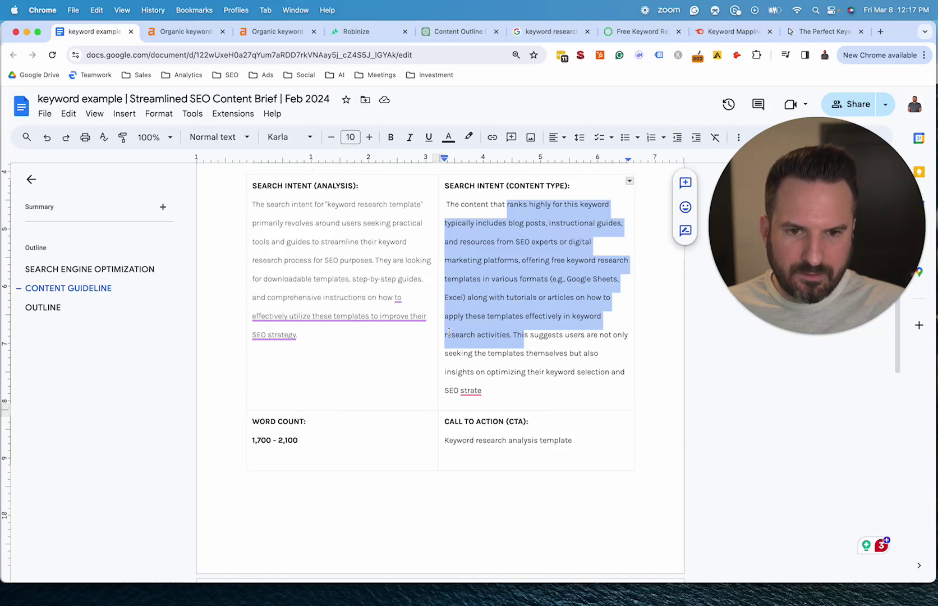
# - Complete the truncated word 'strategy' and move down to the empty Sections cell
pyautogui.click(497, 393)
pyautogui.write('gy')
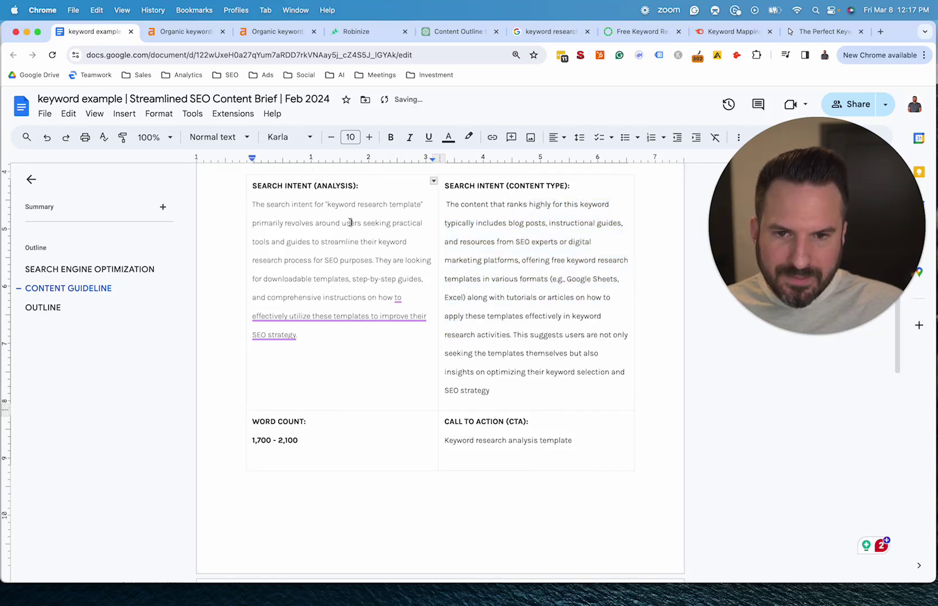
pyautogui.click(352, 223)
pyautogui.scroll(-5, 267, 317)
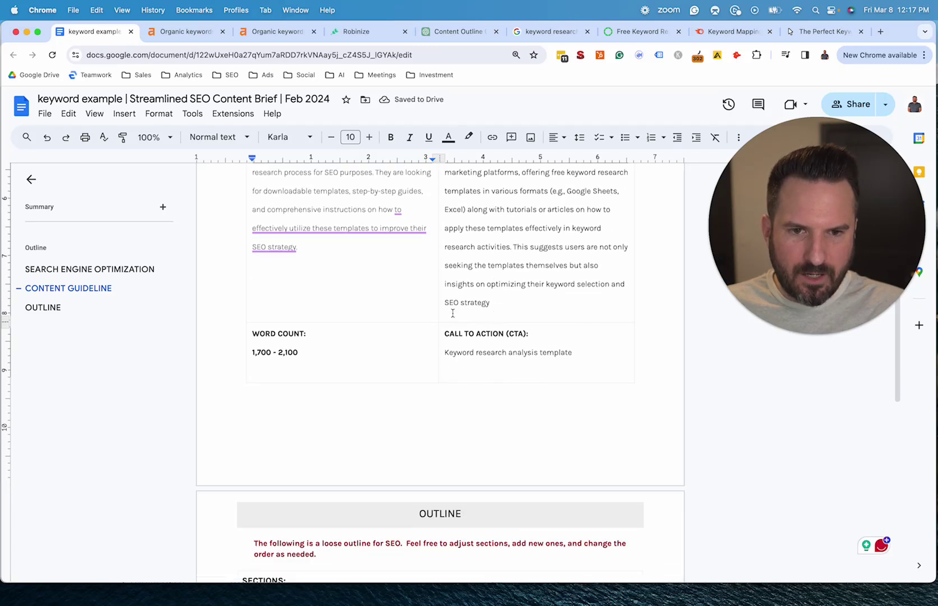
pyautogui.tripleClick(267, 314)
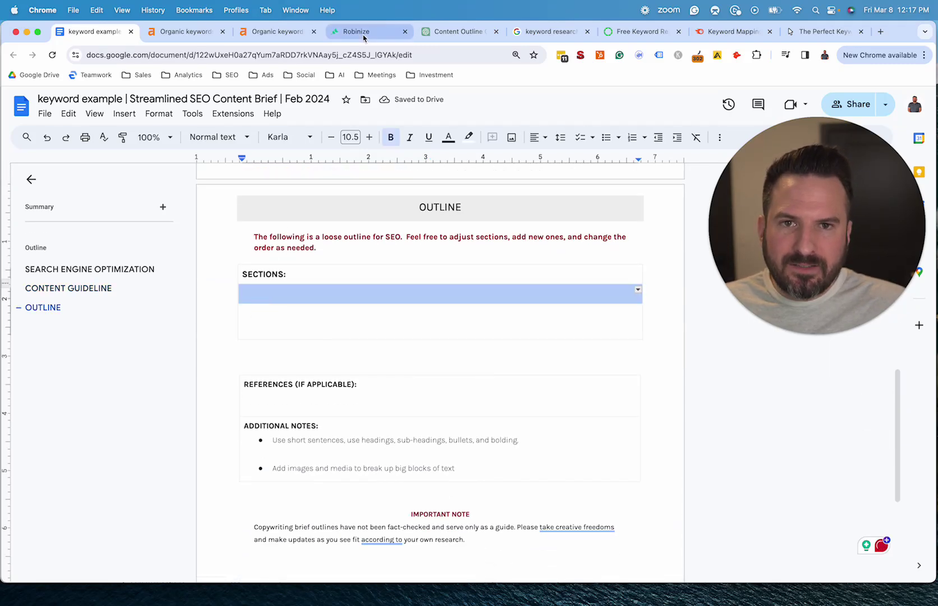
# - Select the ChatGPT outline from 'Introduction to Keyword Research' to the Conclusion line and copy it
pyautogui.click(457, 32)
pyautogui.scroll(15, 464, 357)
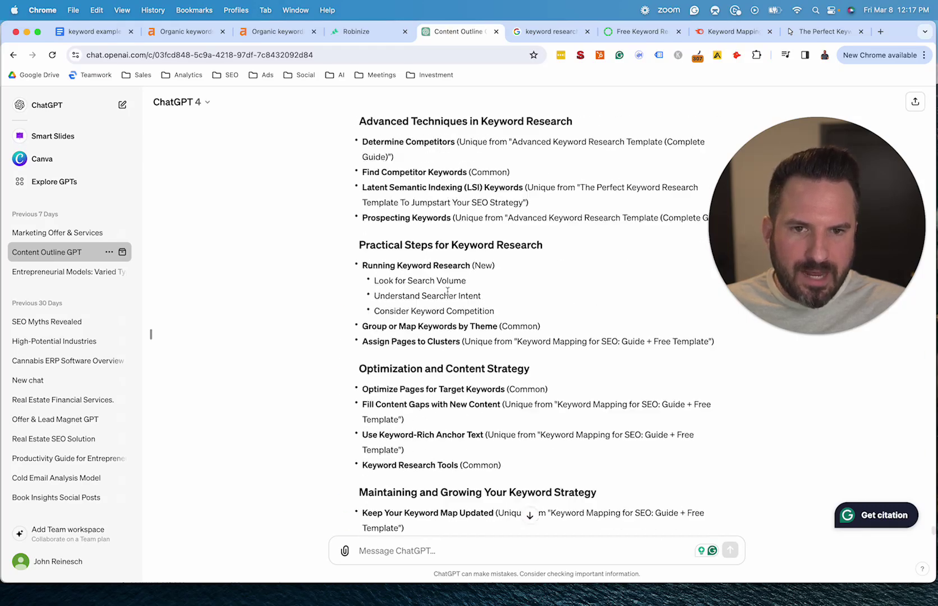
pyautogui.scroll(2, 448, 294)
pyautogui.scroll(-3, 393, 314)
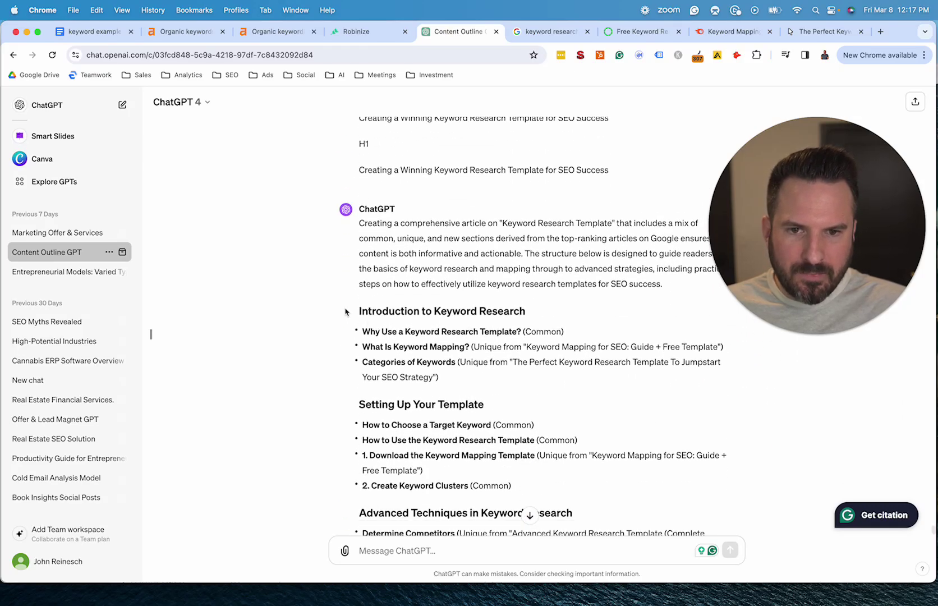
pyautogui.moveTo(348, 308); pyautogui.dragTo(574, 358)
pyautogui.click(429, 300)
pyautogui.scroll(-3, 429, 299)
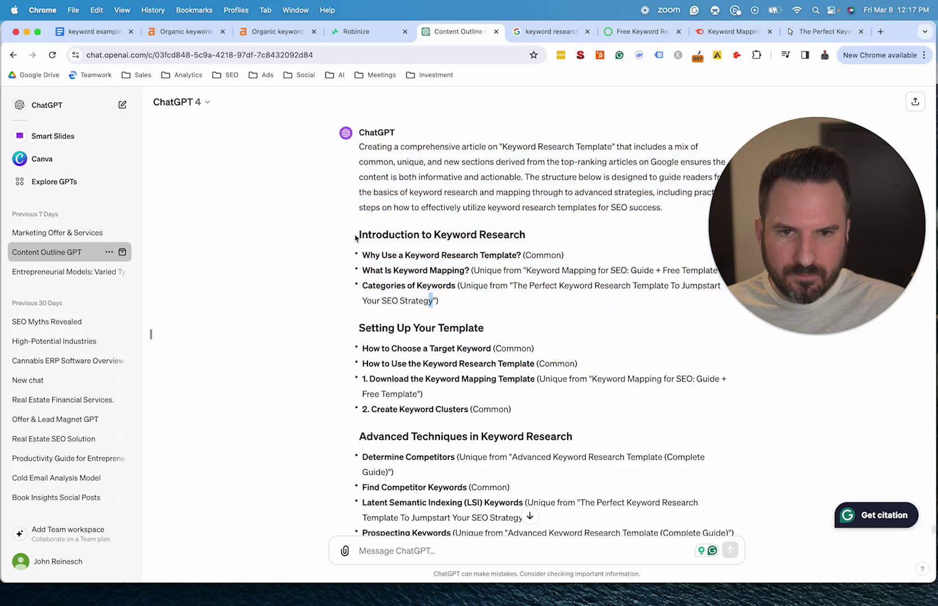
pyautogui.moveTo(357, 238); pyautogui.dragTo(719, 376)
pyautogui.scroll(-6, 590, 374)
pyautogui.scroll(-10, 582, 373)
pyautogui.press('cmd+c')
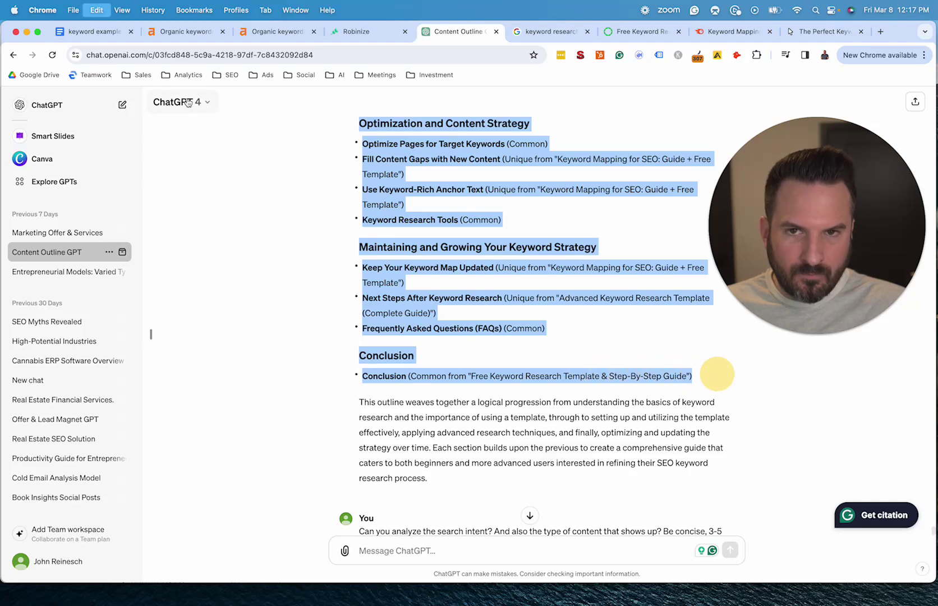
pyautogui.press('cmd+1')
pyautogui.click(296, 299)
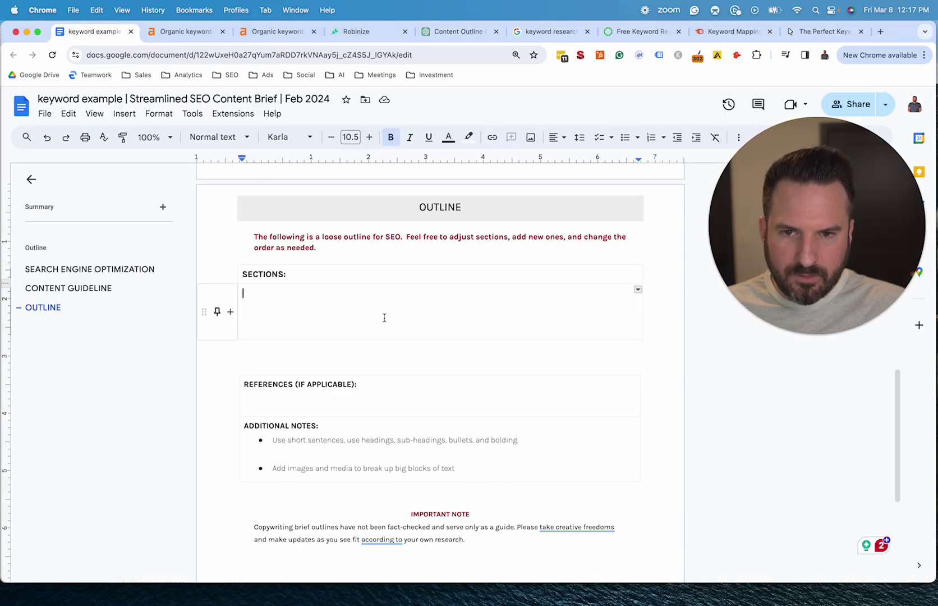
pyautogui.press('cmd+v')
pyautogui.scroll(10, 383, 326)
pyautogui.scroll(-8, 382, 326)
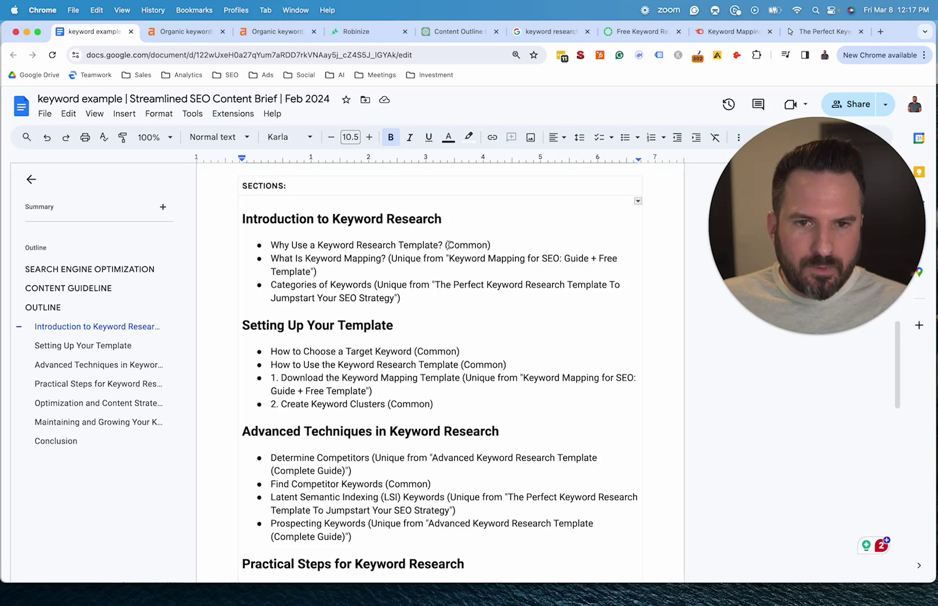
pyautogui.moveTo(279, 246); pyautogui.dragTo(485, 243)
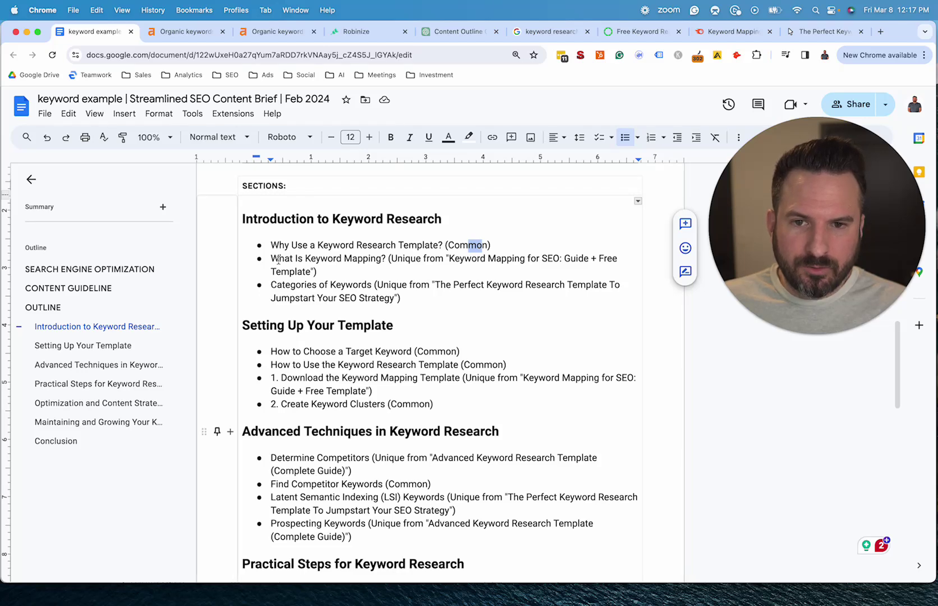
pyautogui.moveTo(272, 259); pyautogui.dragTo(528, 259)
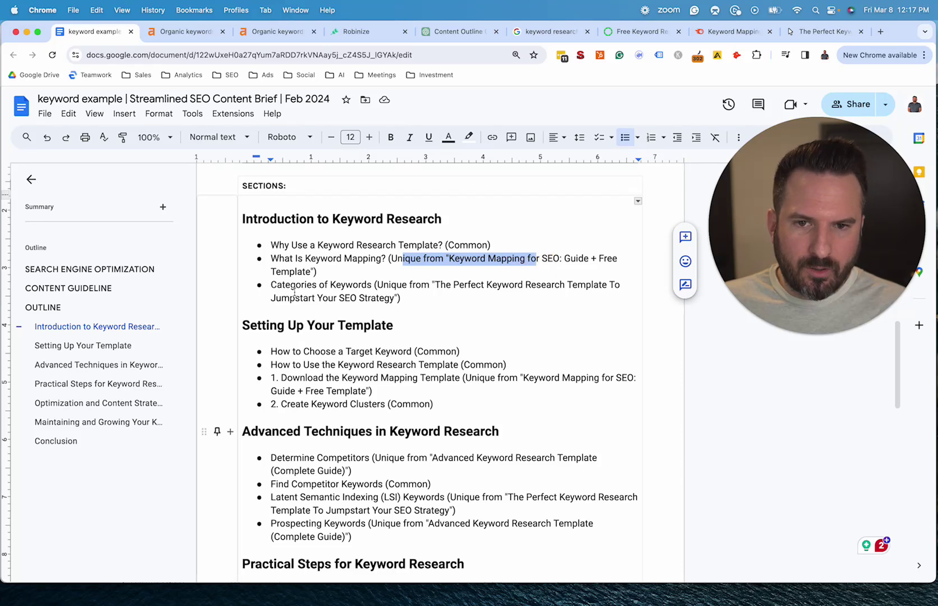
pyautogui.moveTo(272, 285); pyautogui.dragTo(481, 298)
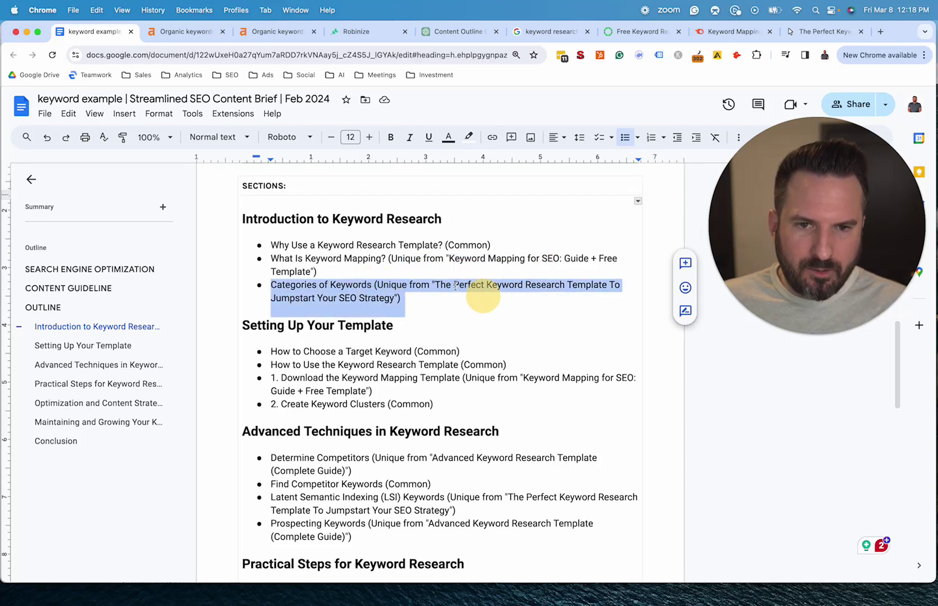
pyautogui.click(419, 275)
pyautogui.scroll(-2, 517, 288)
pyautogui.scroll(-2, 516, 288)
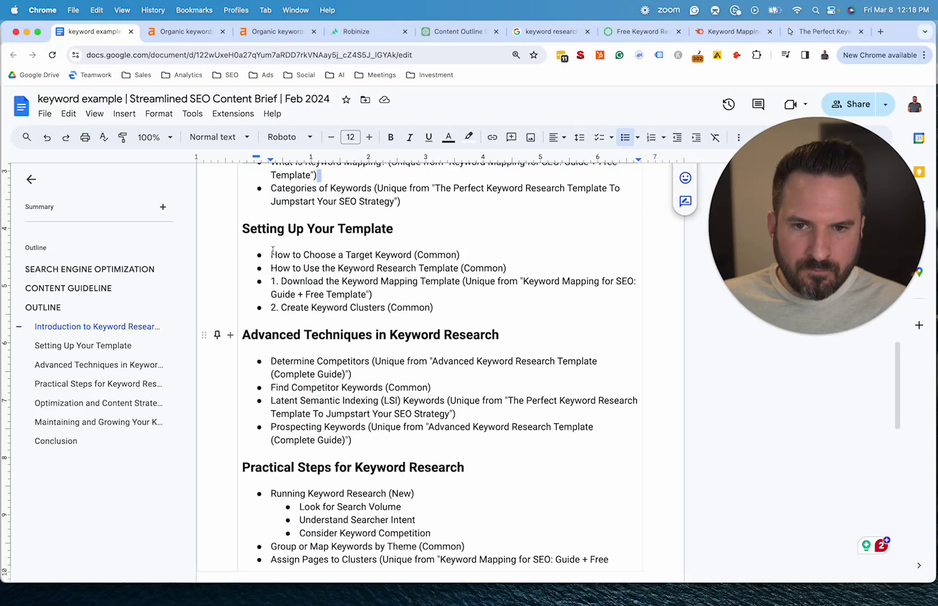
pyautogui.moveTo(264, 257); pyautogui.dragTo(466, 295)
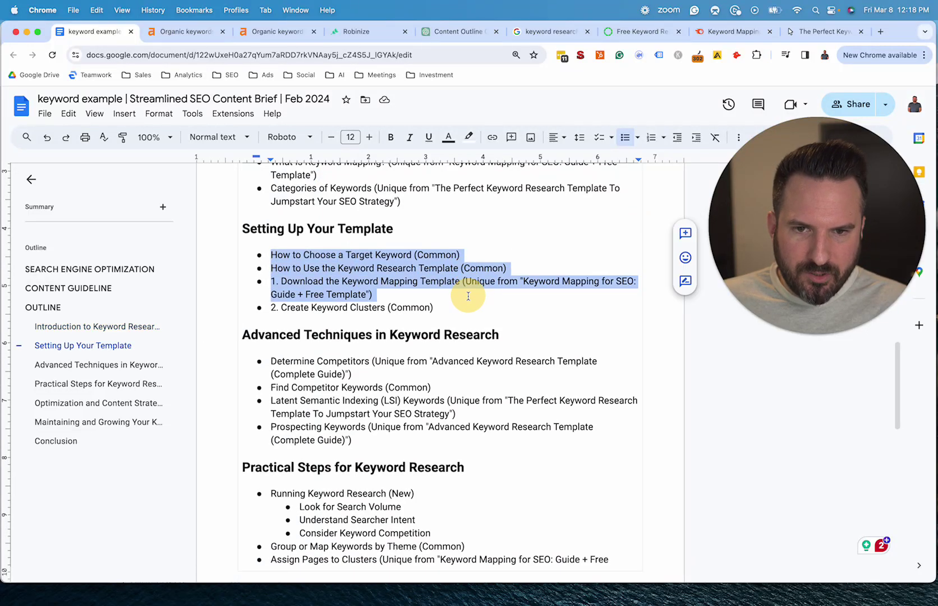
pyautogui.scroll(-4, 488, 288)
pyautogui.click(323, 271)
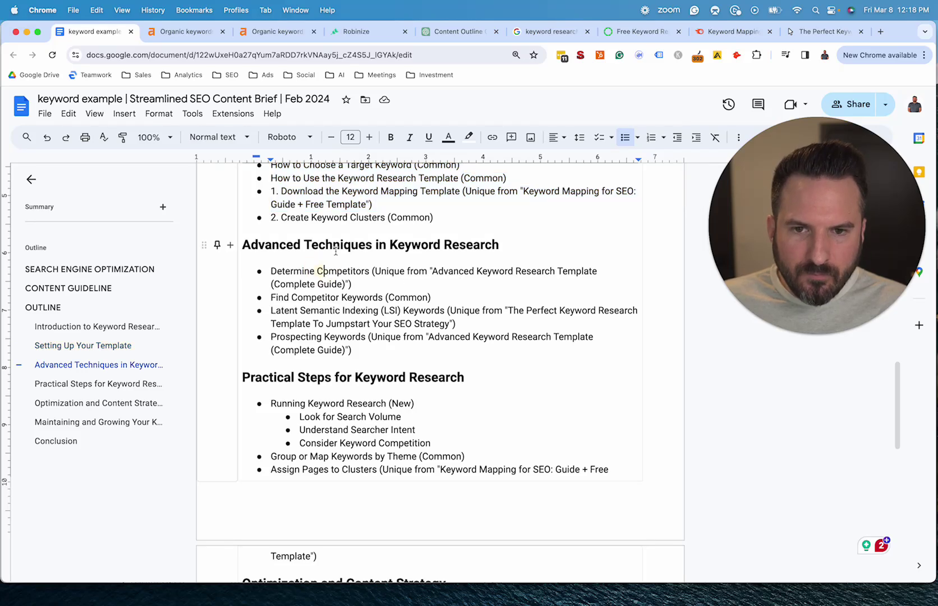
pyautogui.scroll(-6, 424, 248)
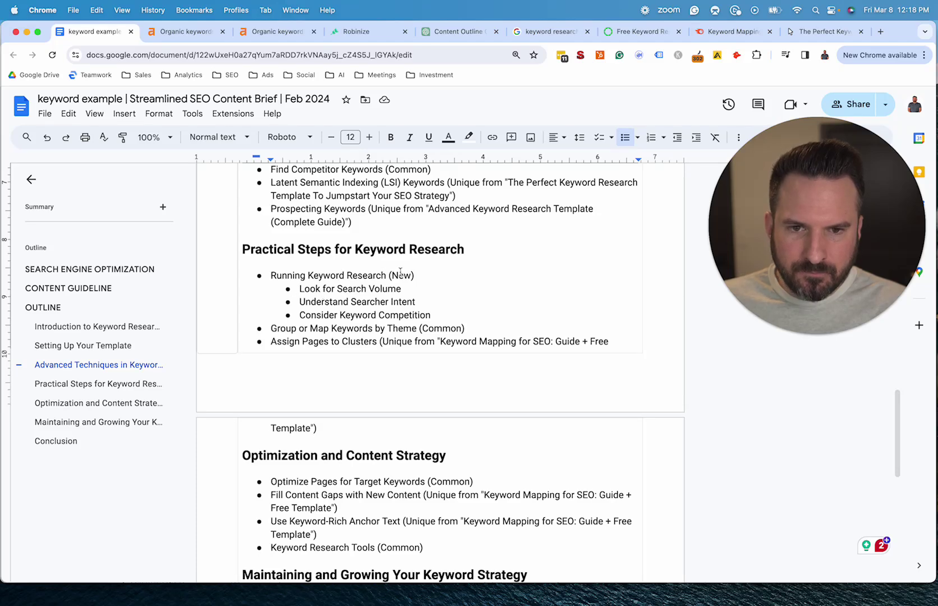
pyautogui.moveTo(387, 276); pyautogui.dragTo(473, 275)
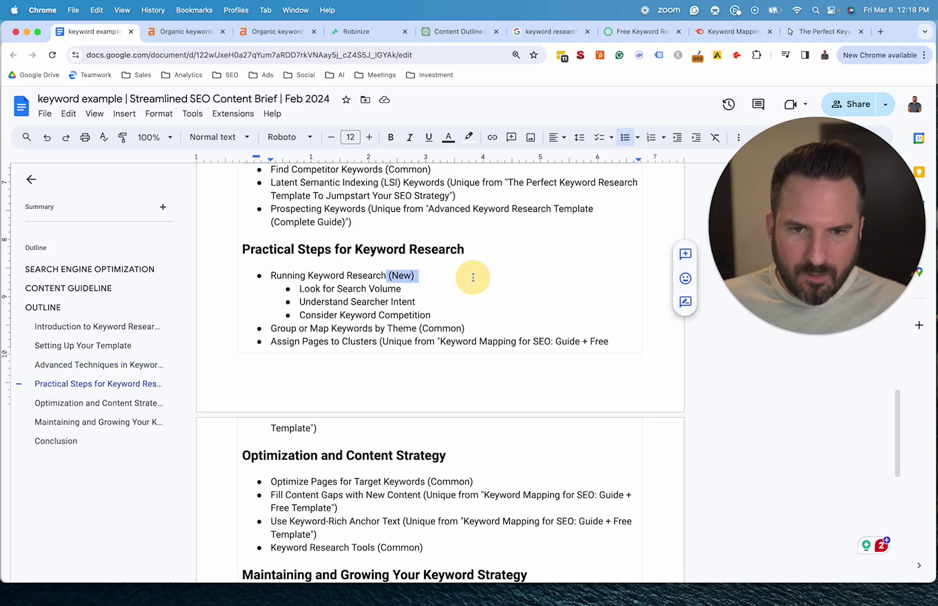
pyautogui.click(262, 276)
pyautogui.moveTo(270, 275); pyautogui.dragTo(299, 256)
pyautogui.click(406, 288)
pyautogui.scroll(-1, 377, 289)
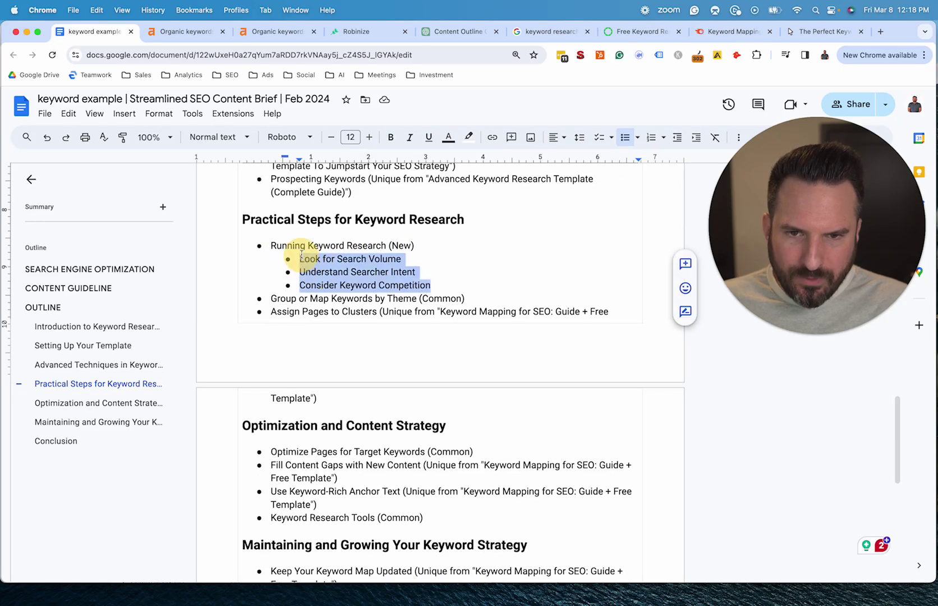
pyautogui.scroll(-3, 361, 281)
pyautogui.scroll(-3, 393, 259)
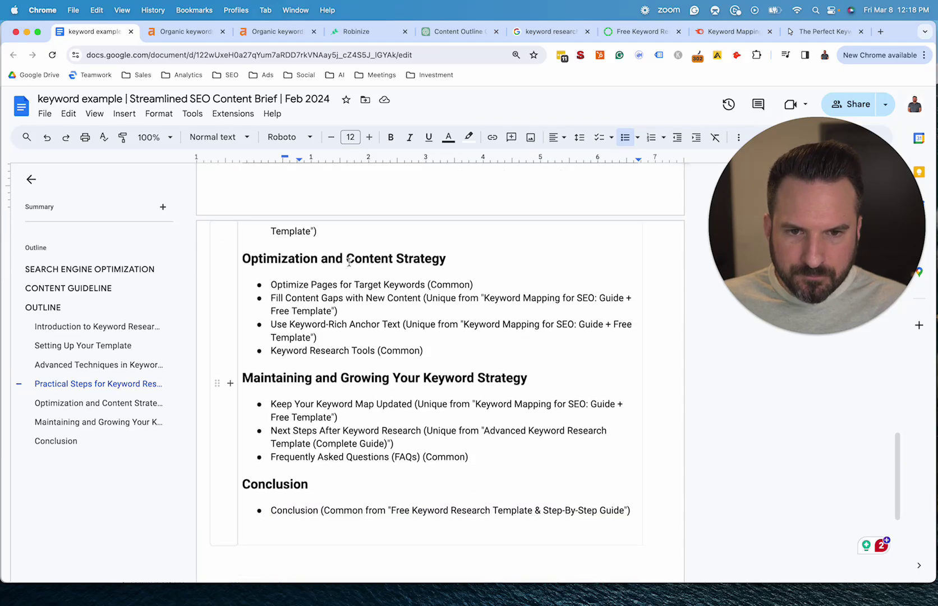
pyautogui.scroll(-1, 377, 259)
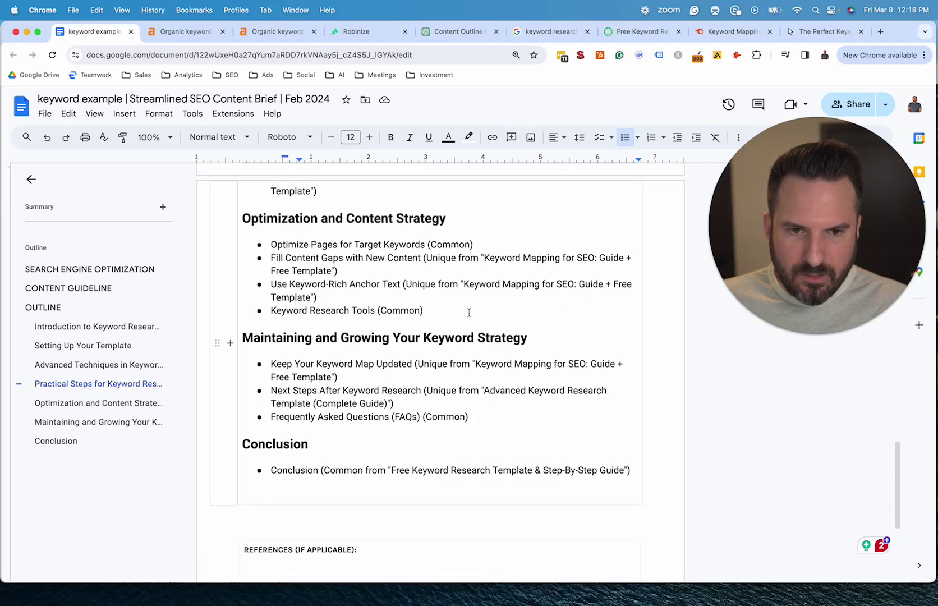
pyautogui.scroll(-2, 469, 312)
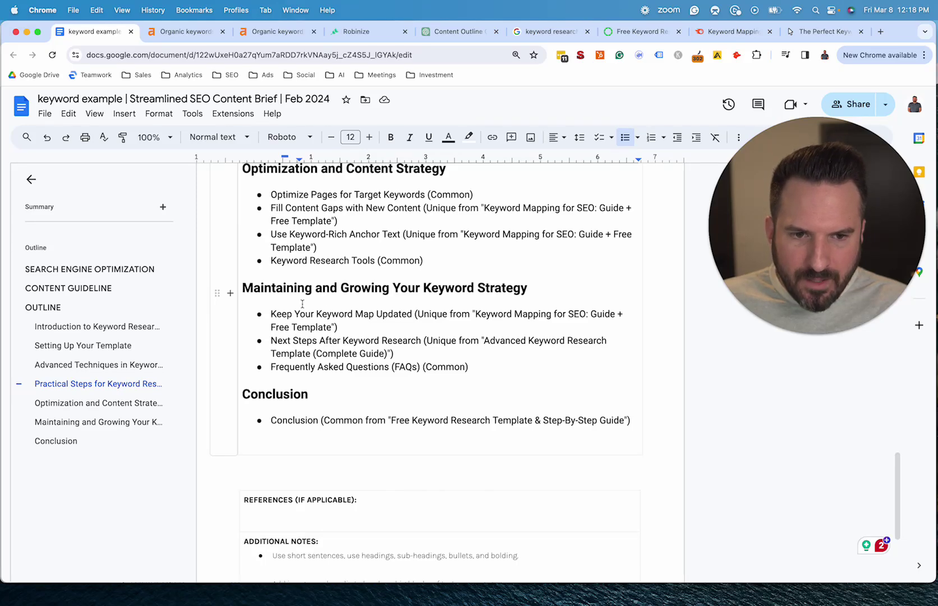
pyautogui.scroll(-2, 465, 359)
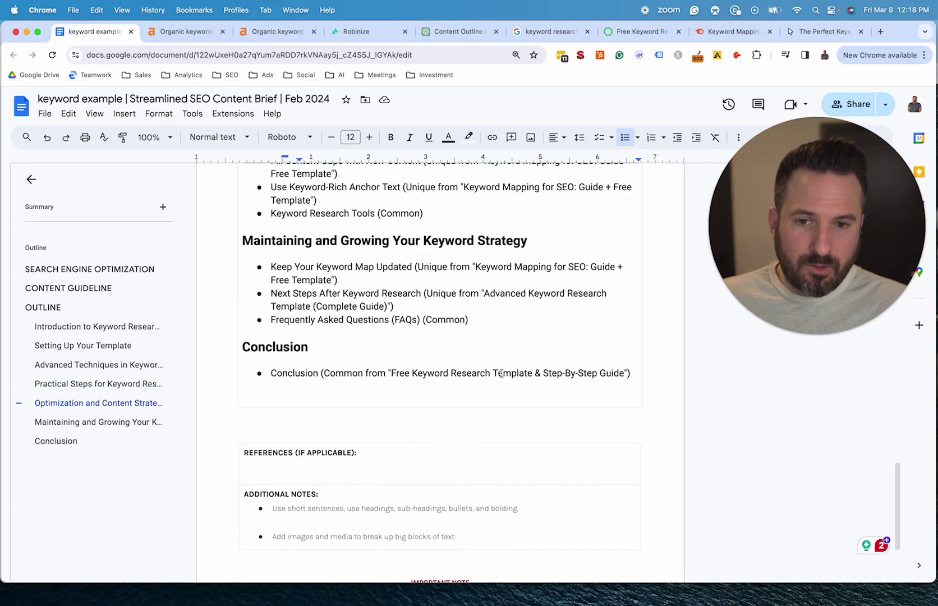
pyautogui.scroll(10, 502, 371)
pyautogui.scroll(-4, 341, 360)
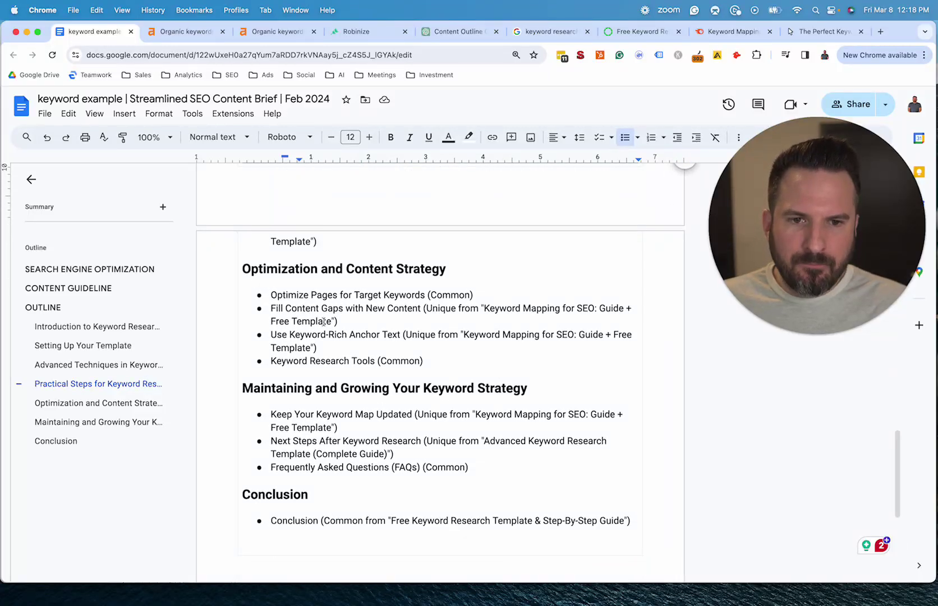
pyautogui.scroll(-3, 341, 359)
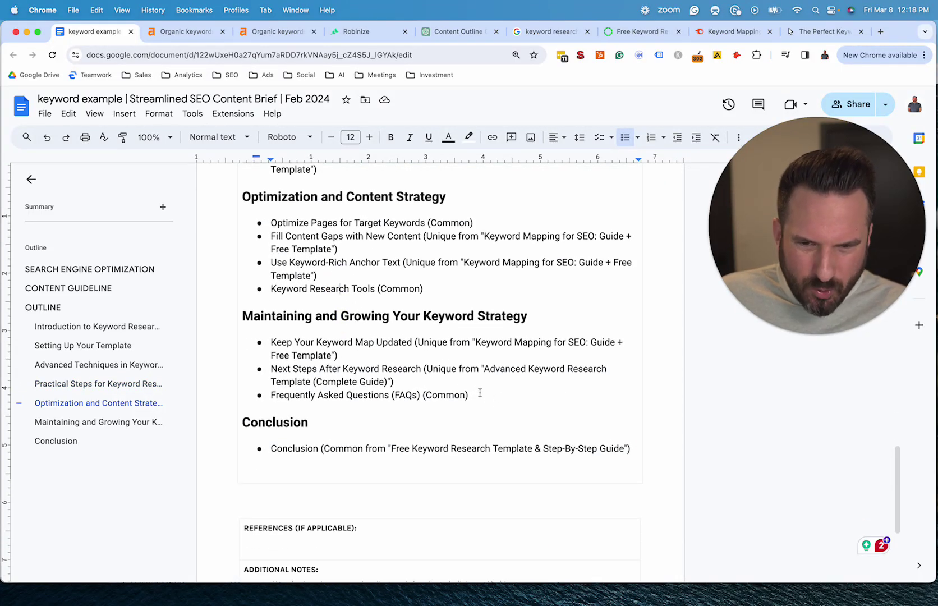
pyautogui.scroll(2, 460, 395)
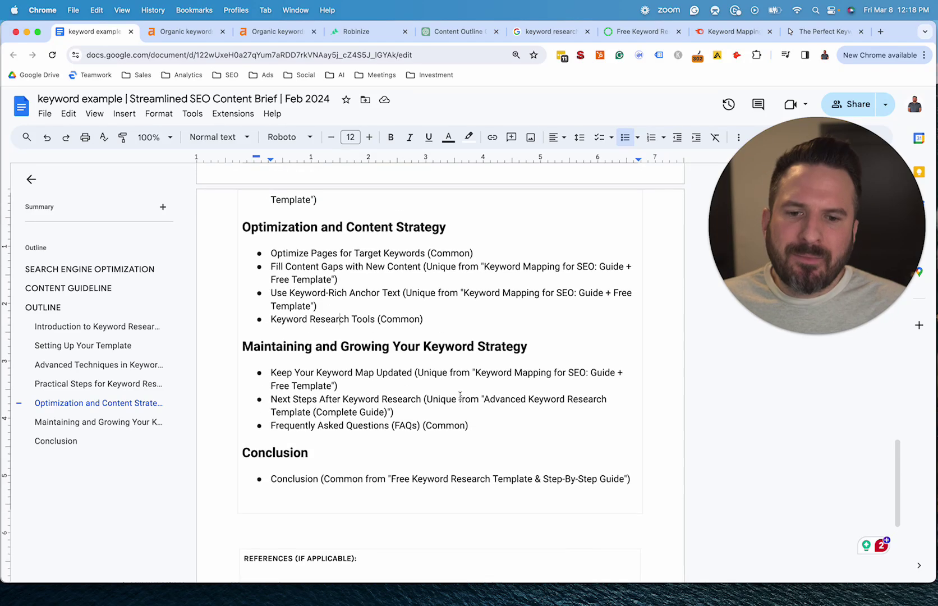
pyautogui.scroll(2, 461, 396)
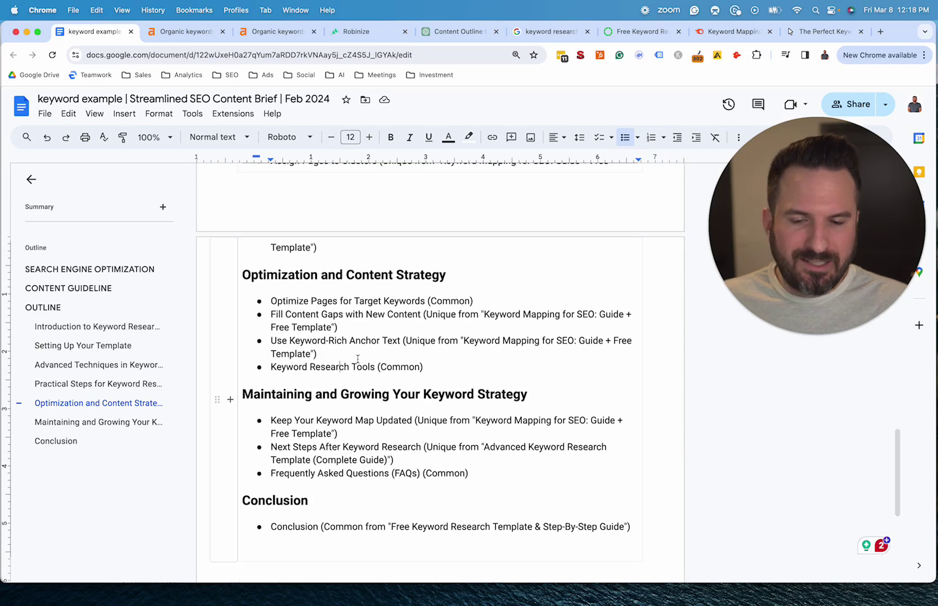
pyautogui.scroll(5, 404, 392)
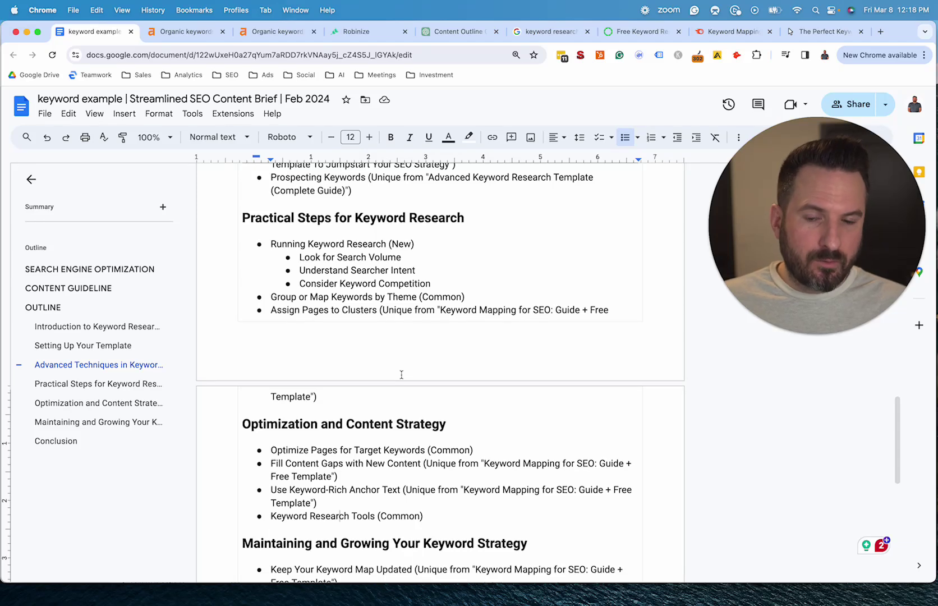
pyautogui.scroll(-3, 405, 362)
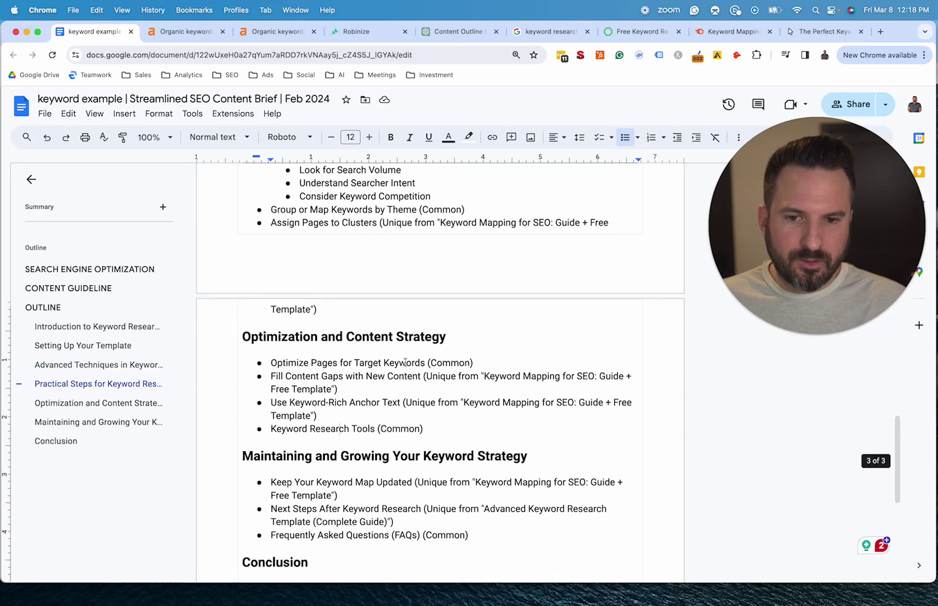
pyautogui.scroll(-5, 405, 362)
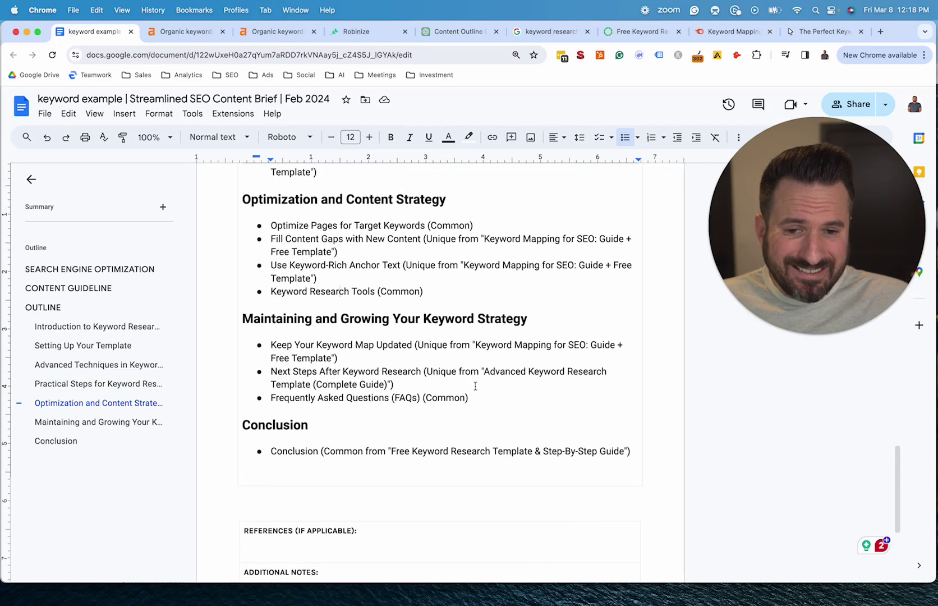
pyautogui.scroll(-3, 474, 387)
pyautogui.scroll(15, 473, 393)
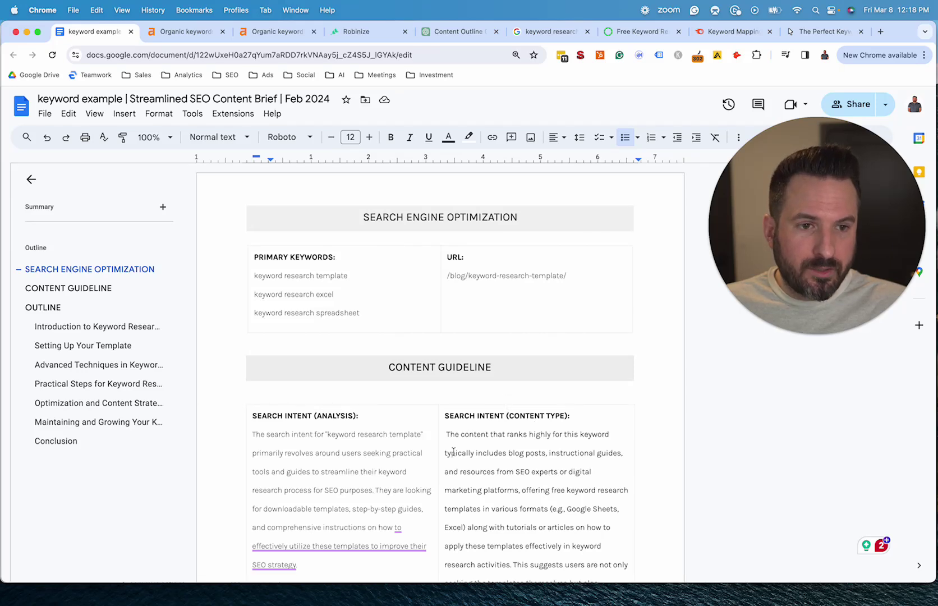
pyautogui.scroll(-9, 486, 449)
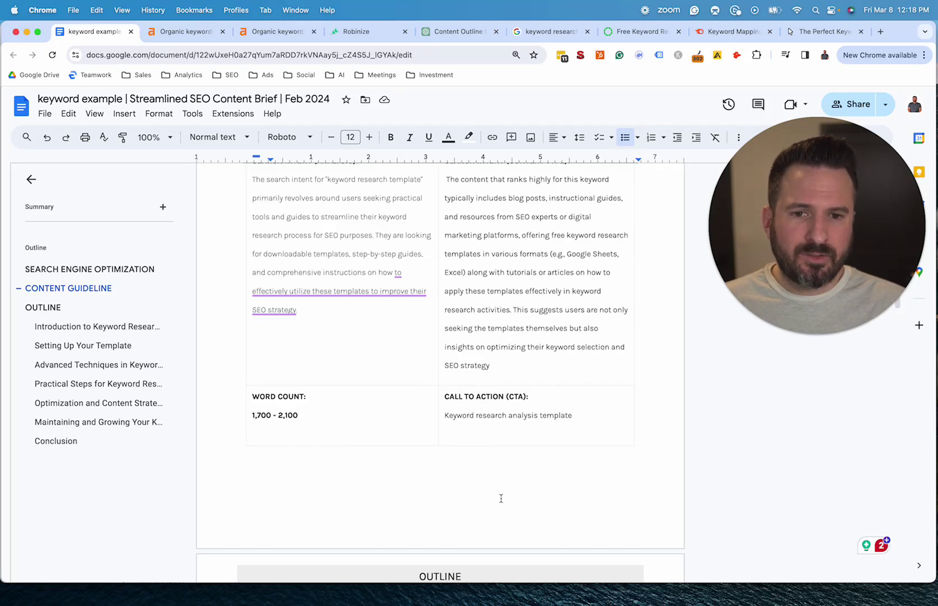
pyautogui.scroll(-13, 498, 496)
pyautogui.scroll(-20, 529, 481)
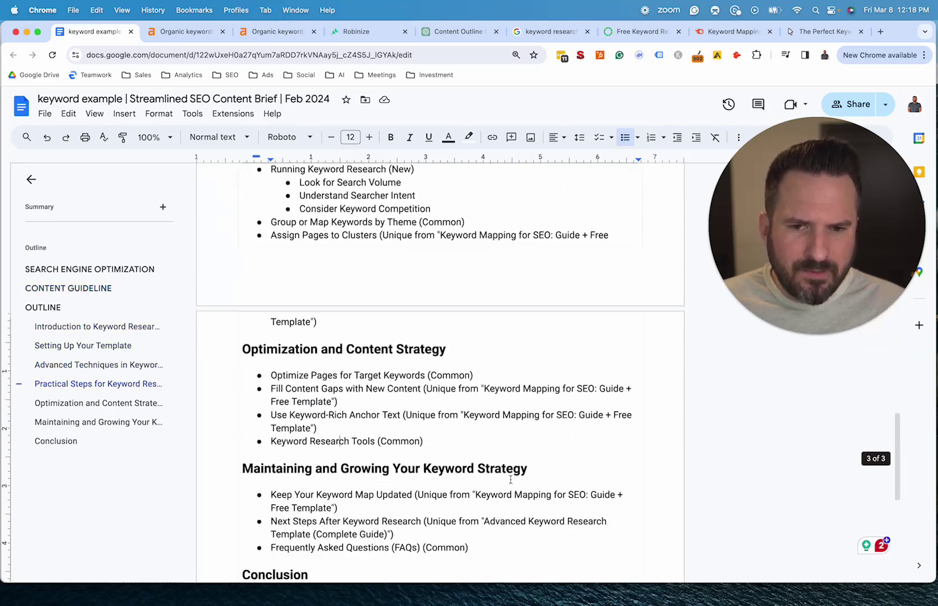
pyautogui.scroll(20, 507, 479)
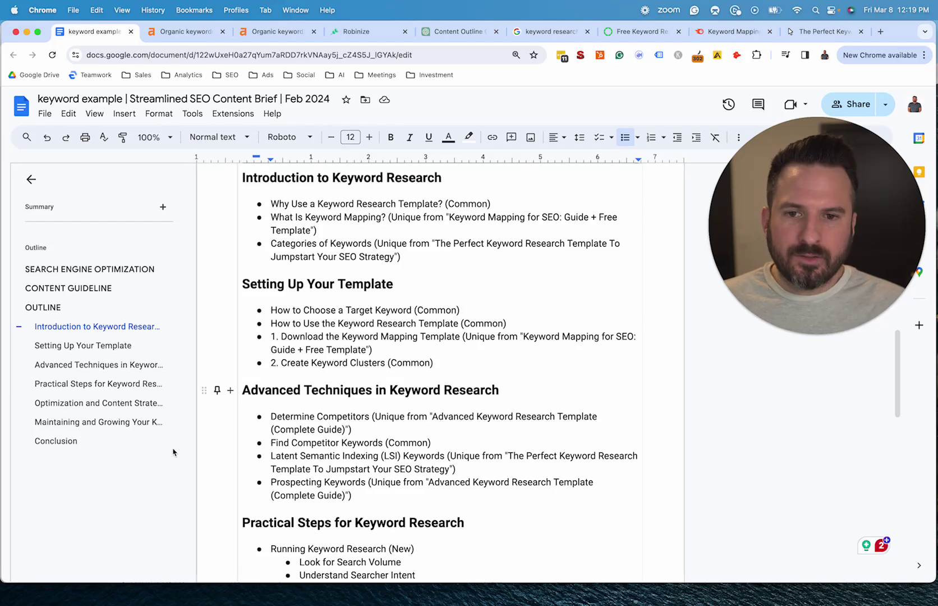
pyautogui.scroll(-4, 544, 392)
pyautogui.scroll(-1, 543, 391)
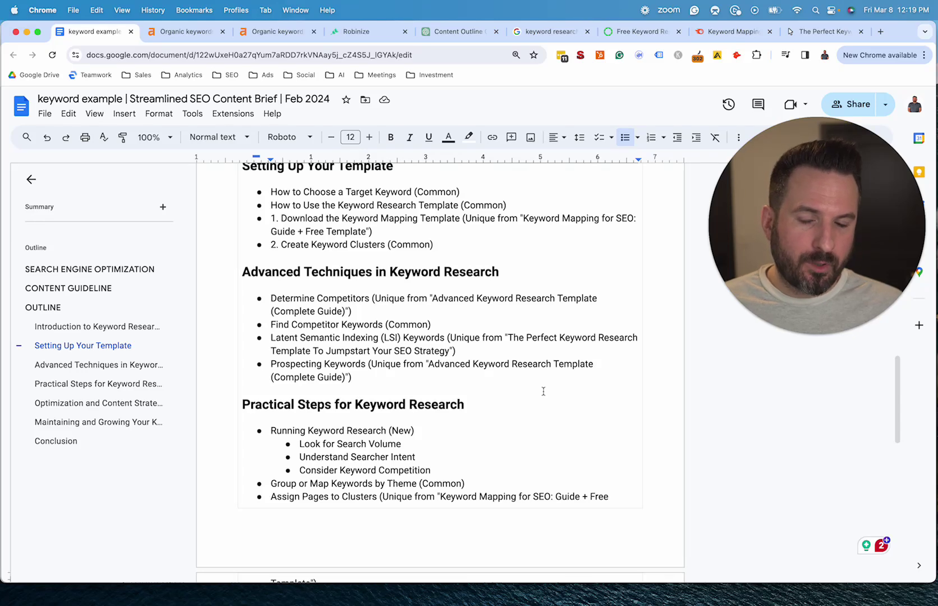
pyautogui.scroll(-4, 511, 314)
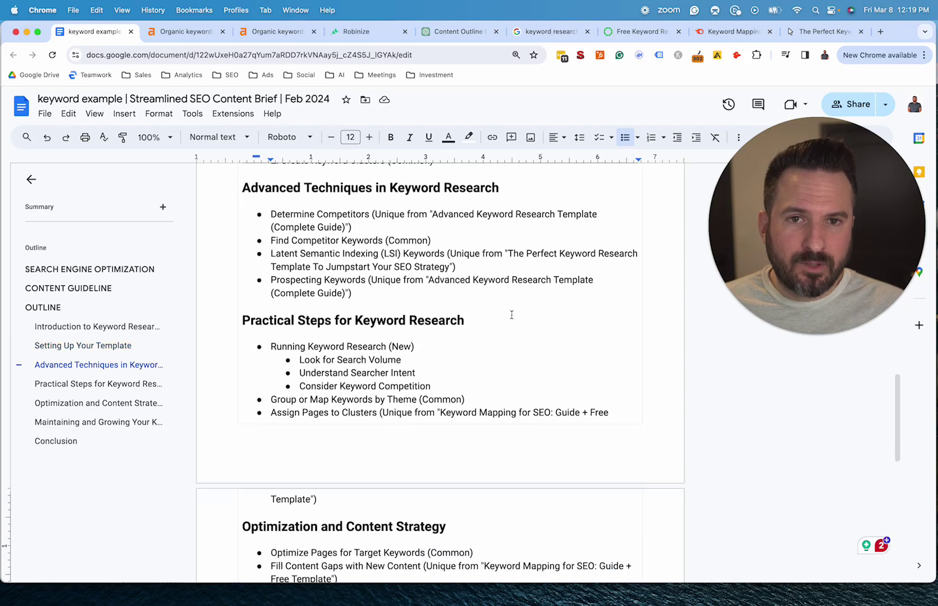